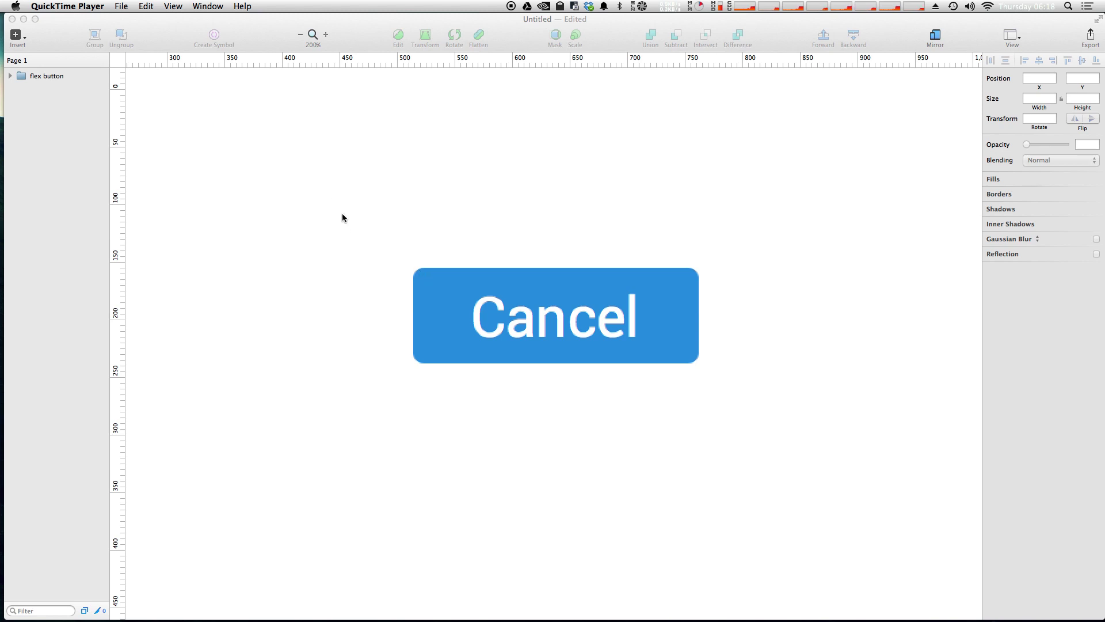
Select the flex button group and insert a slice over it, exporting at 1x PNG
click(56, 77)
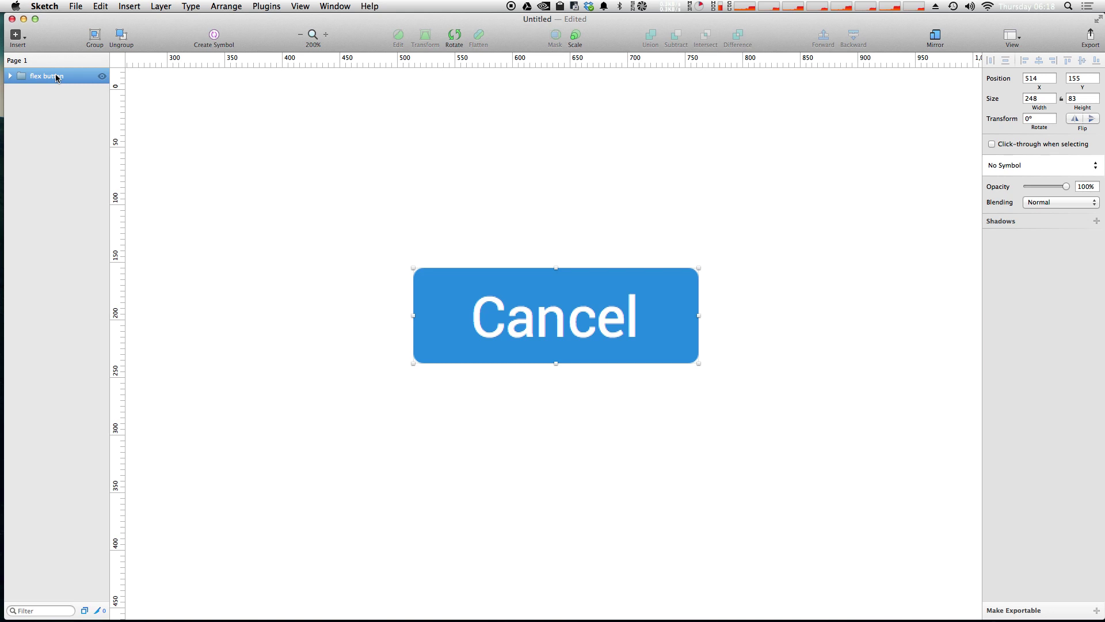
click(49, 76)
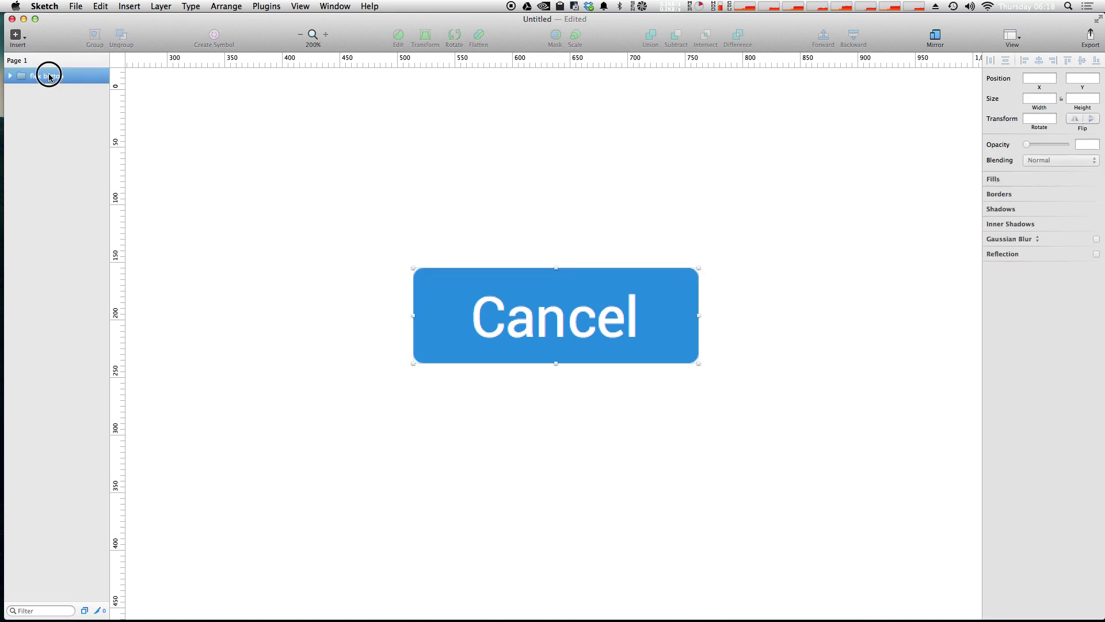
right_click(49, 77)
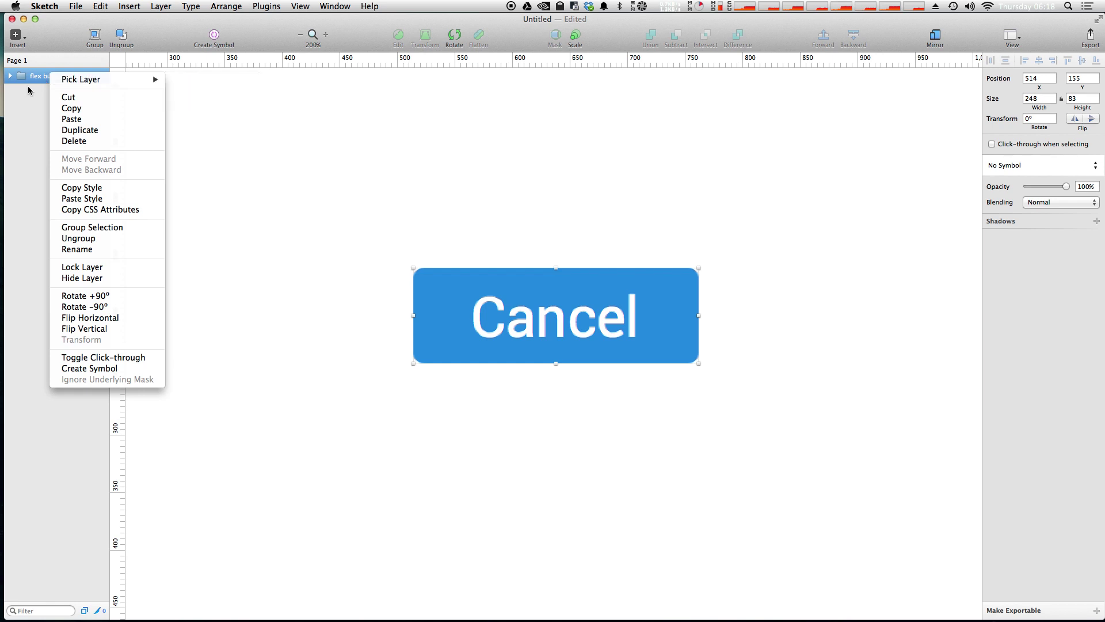
key(Escape)
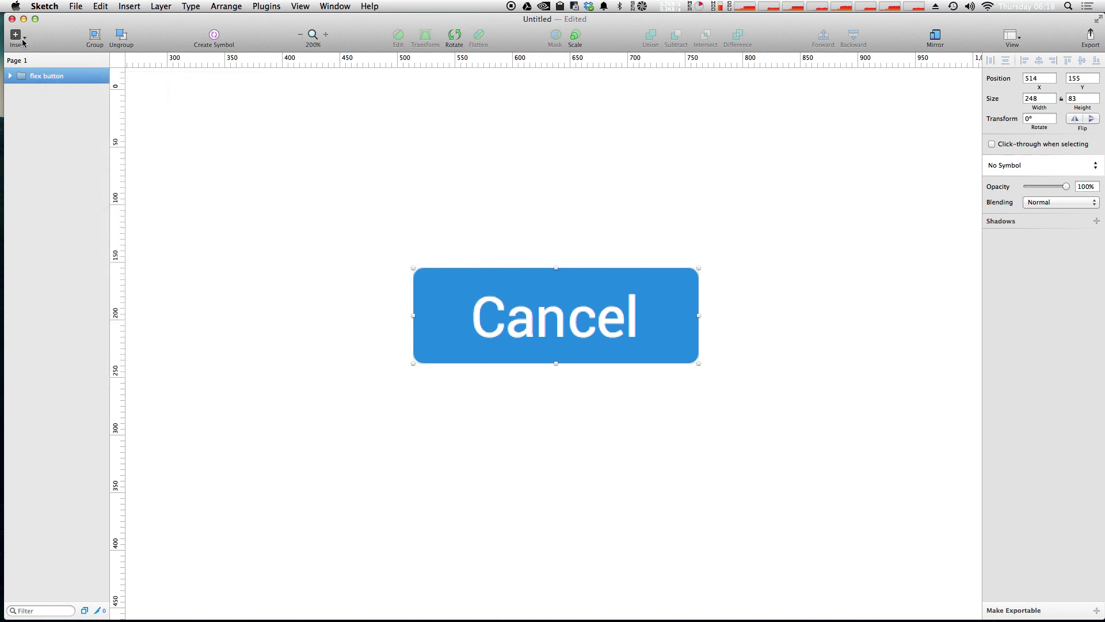
click(25, 39)
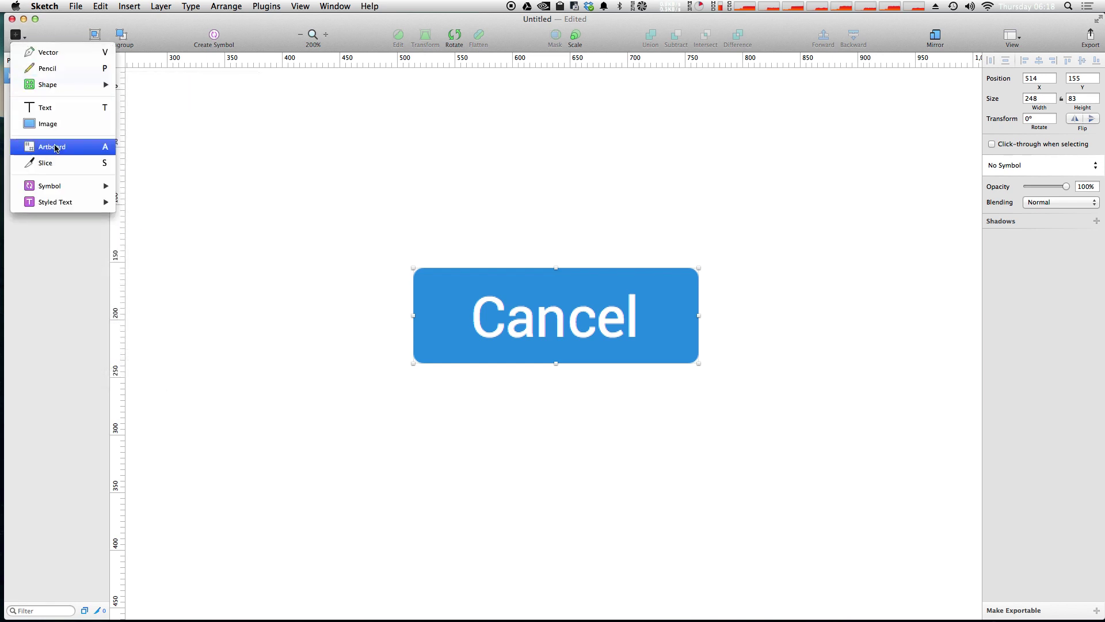
click(56, 163)
click(468, 294)
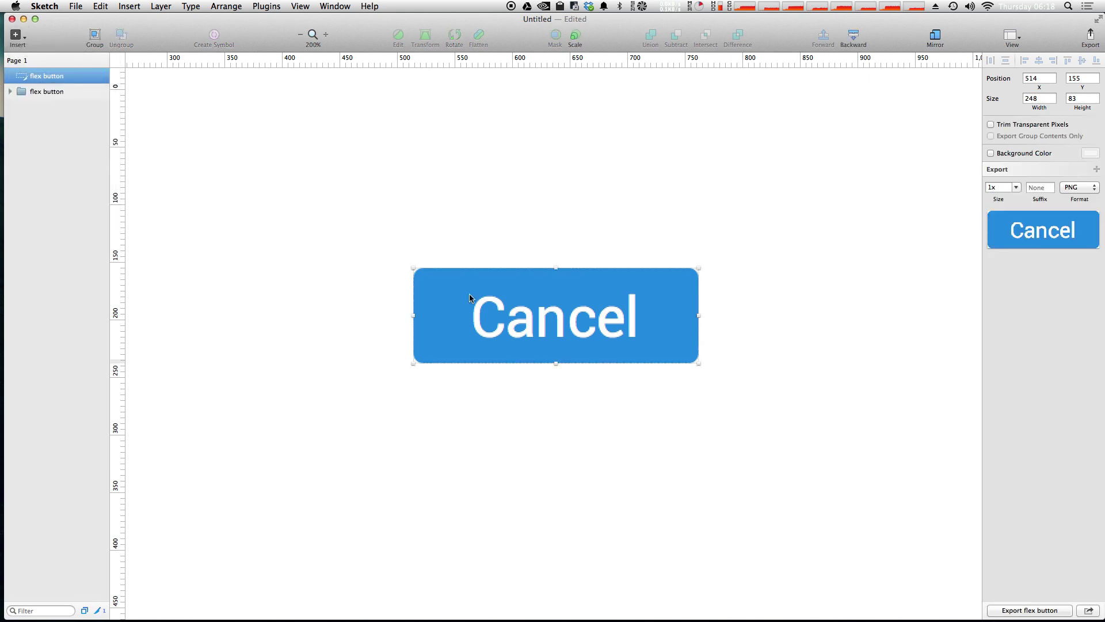
Add 2x, 1.5x and 3x PNG export sizes to the flex button slice
click(1000, 188)
click(1096, 170)
click(1096, 169)
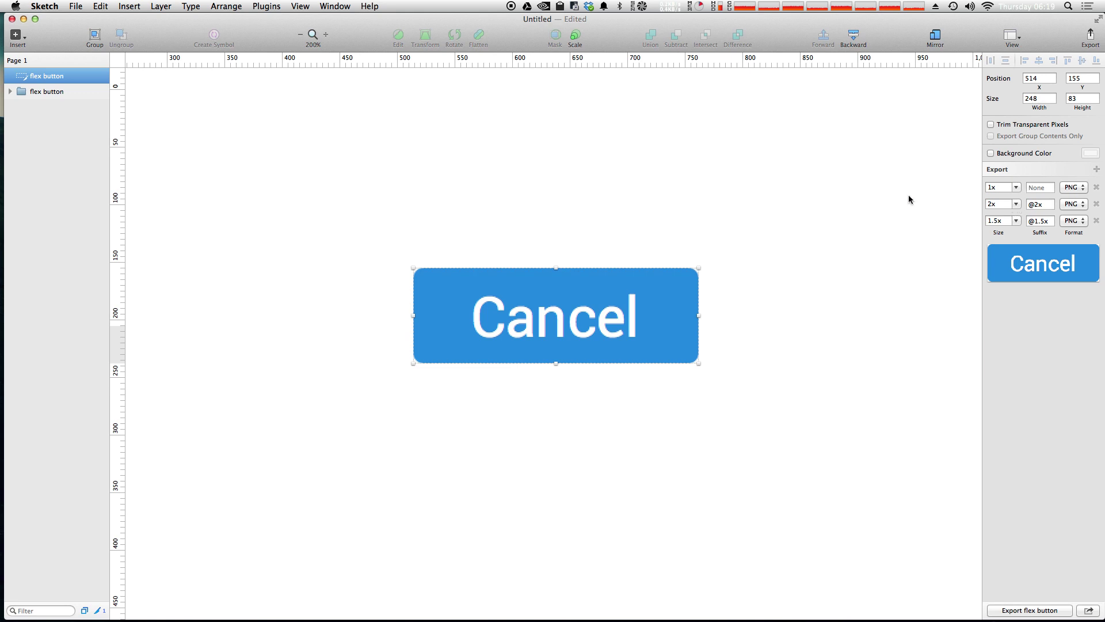
click(991, 204)
click(994, 221)
click(1097, 170)
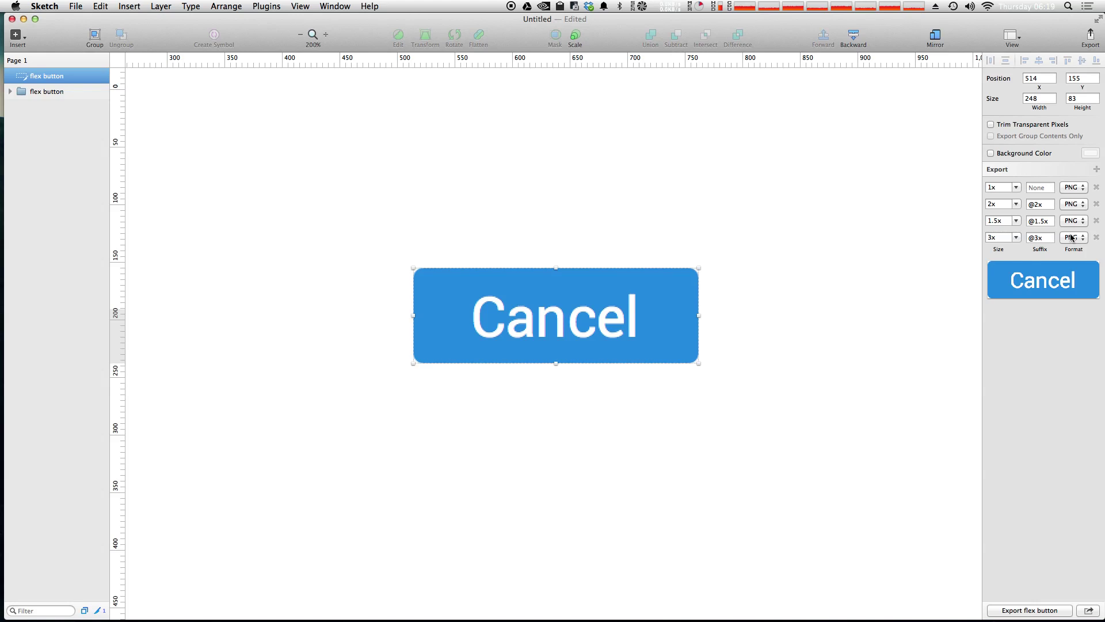
click(1042, 204)
double_click(1042, 203)
click(1033, 611)
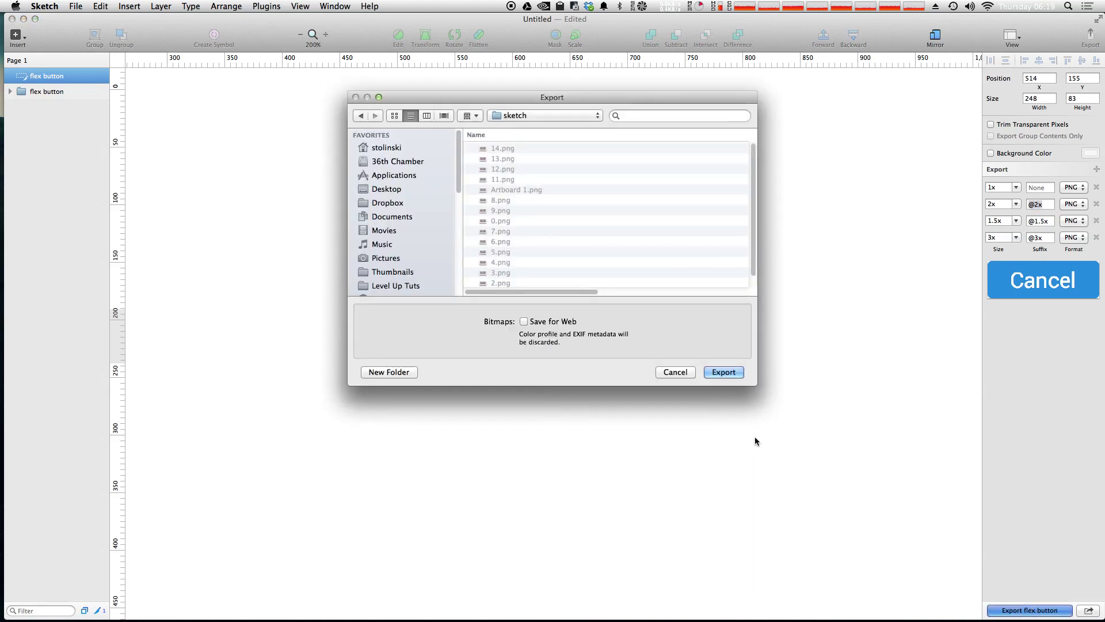
Save the flex button PNG exports to the Desktop, then switch to Finder
click(390, 191)
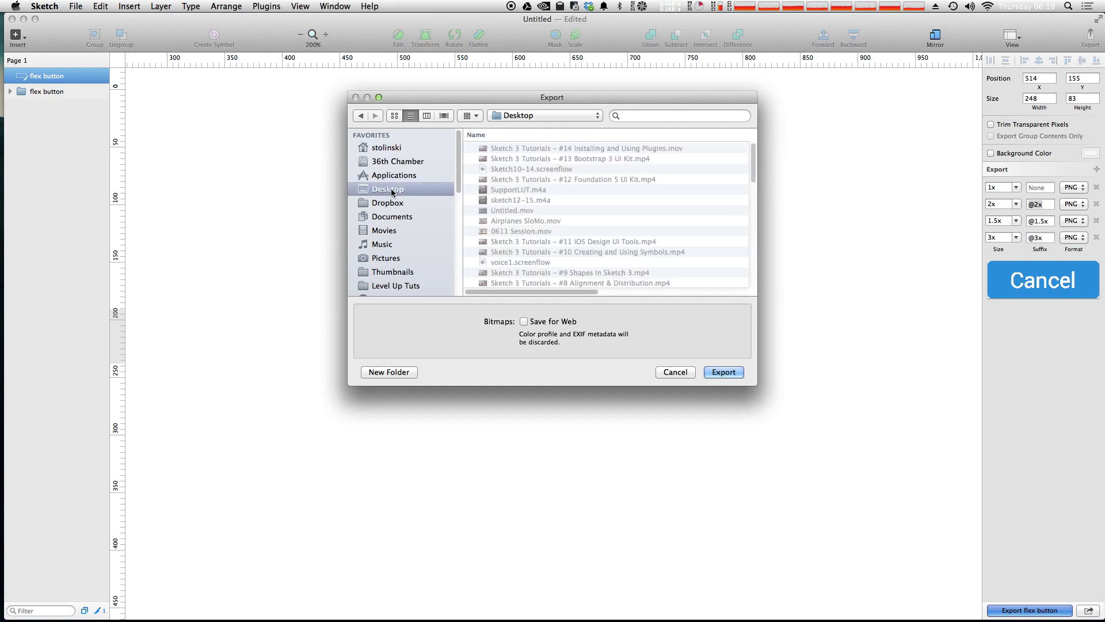
click(723, 374)
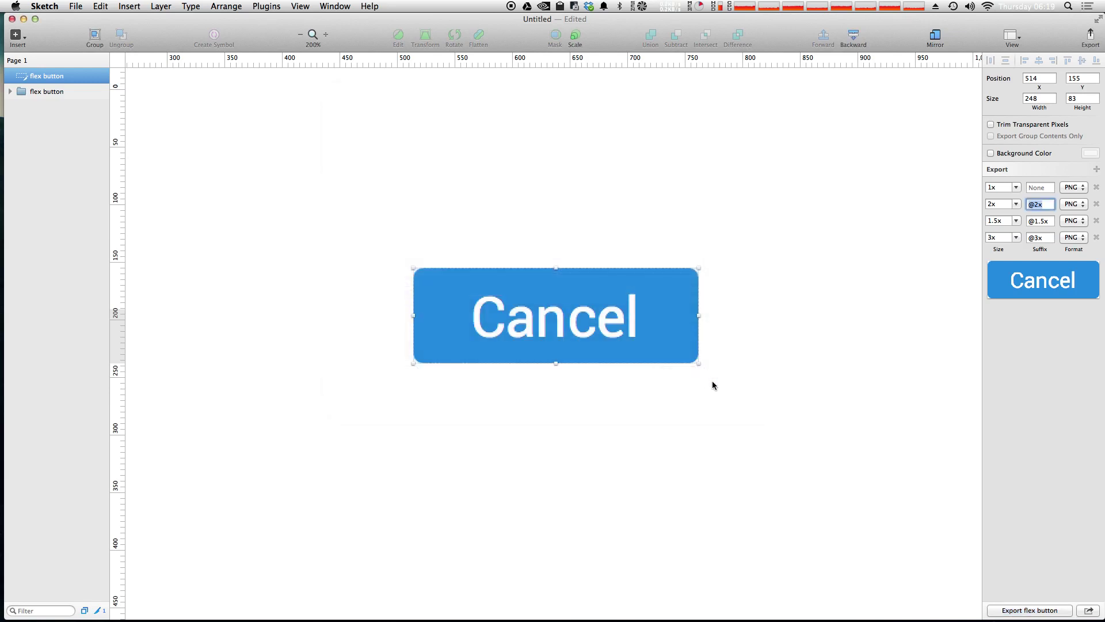
key(super+Tab)
click(523, 316)
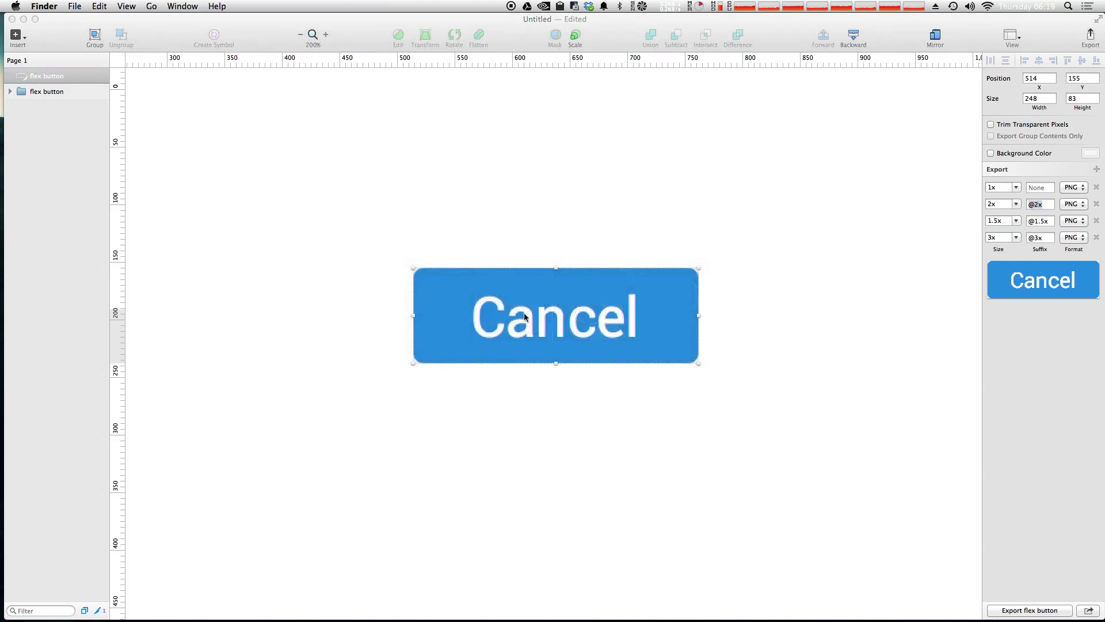
click(278, 613)
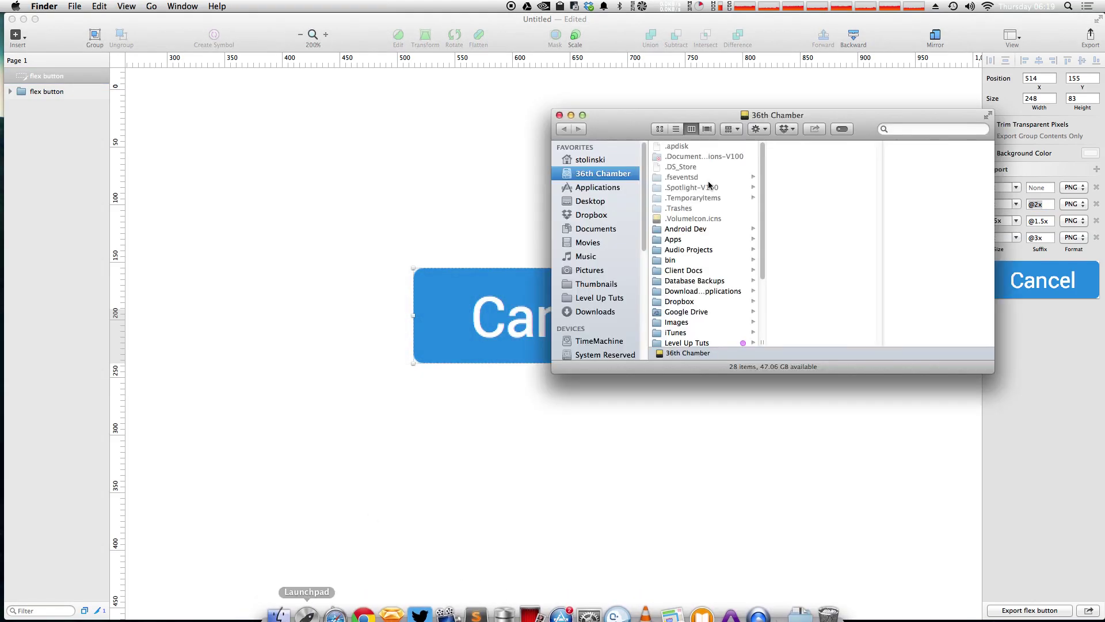
click(619, 203)
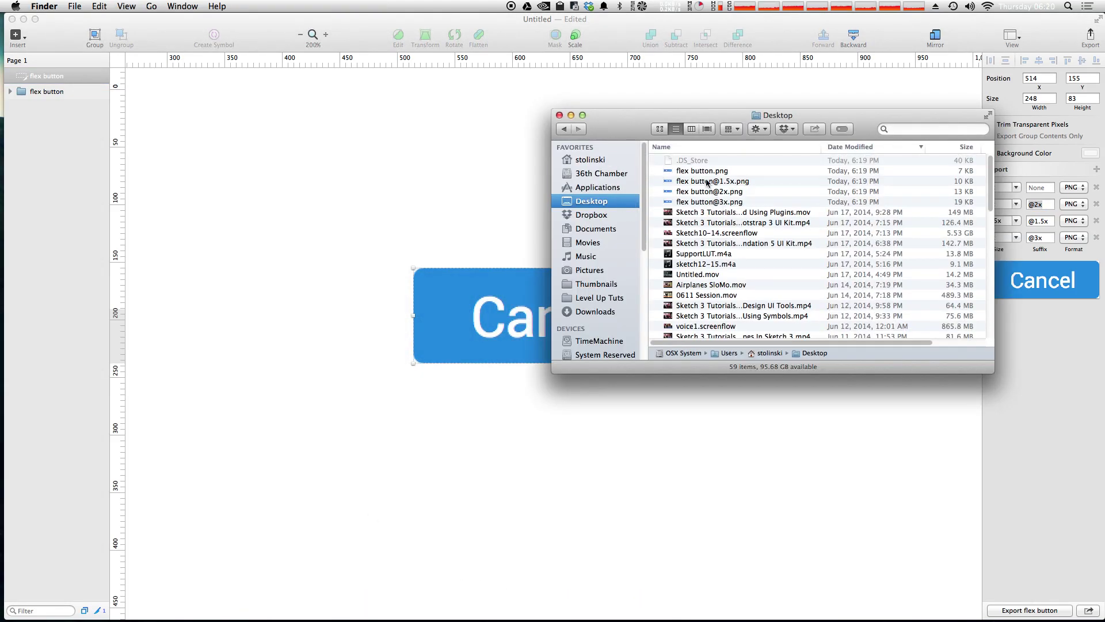
click(702, 172)
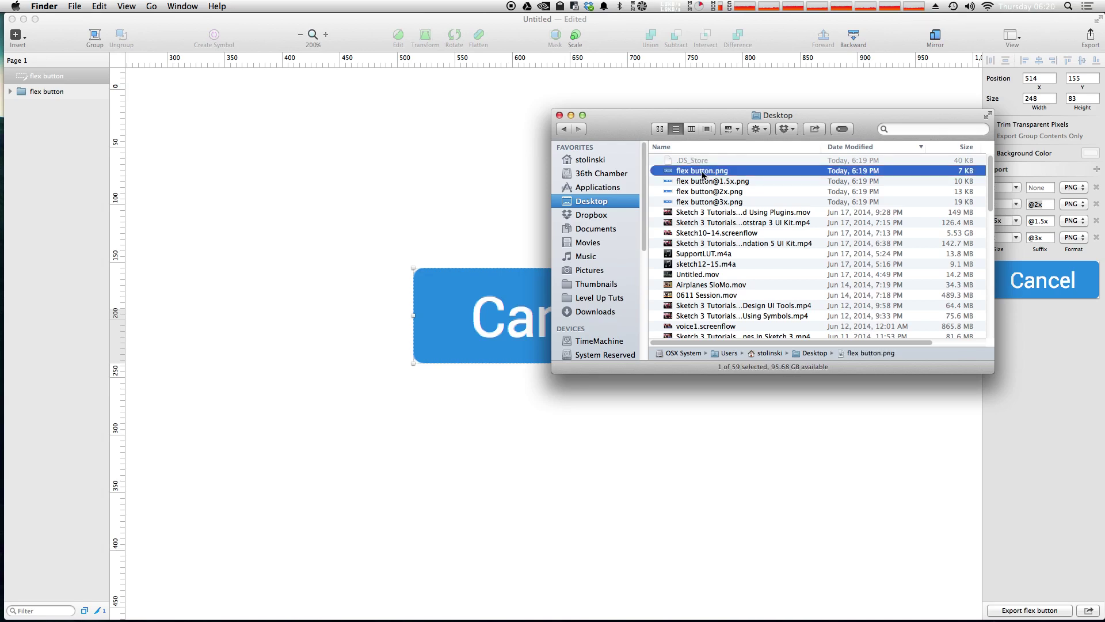
key(space)
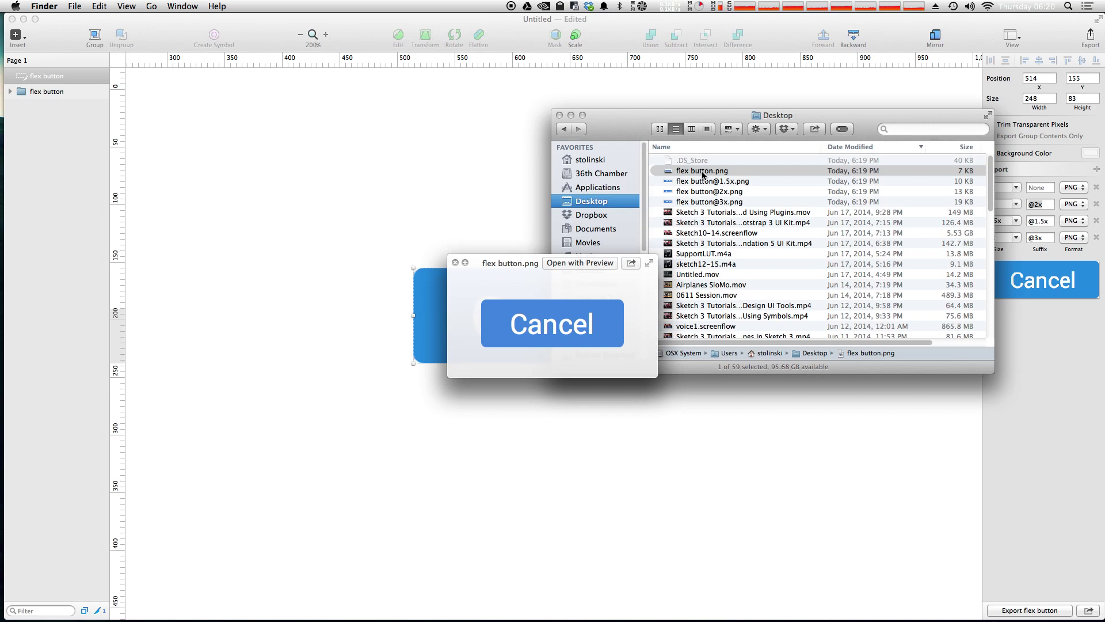
key(Down)
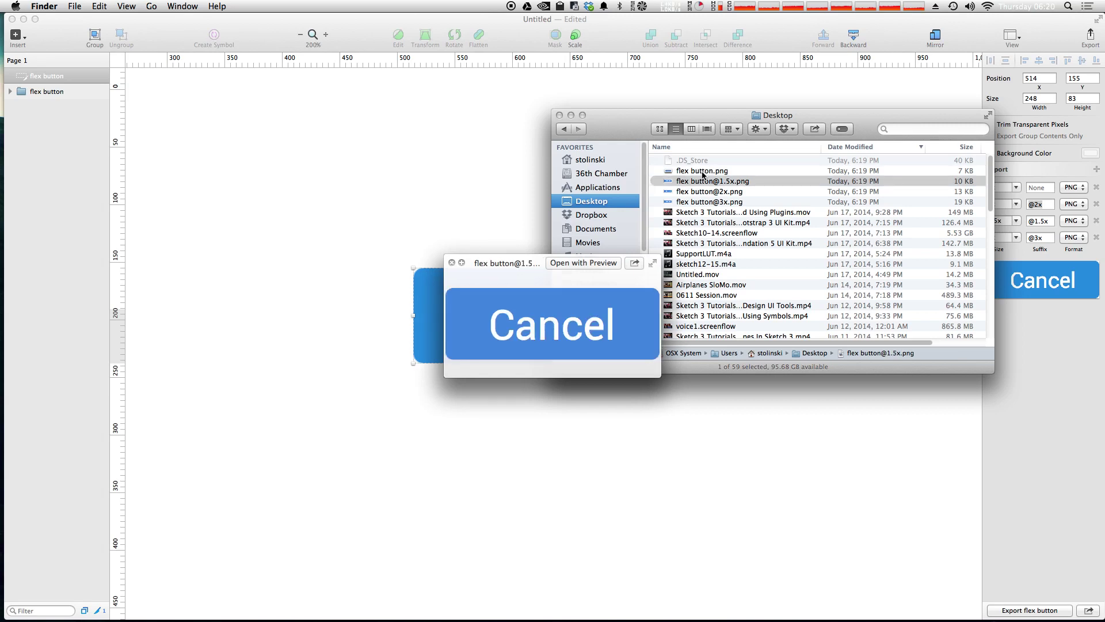
key(Down)
key(Down)
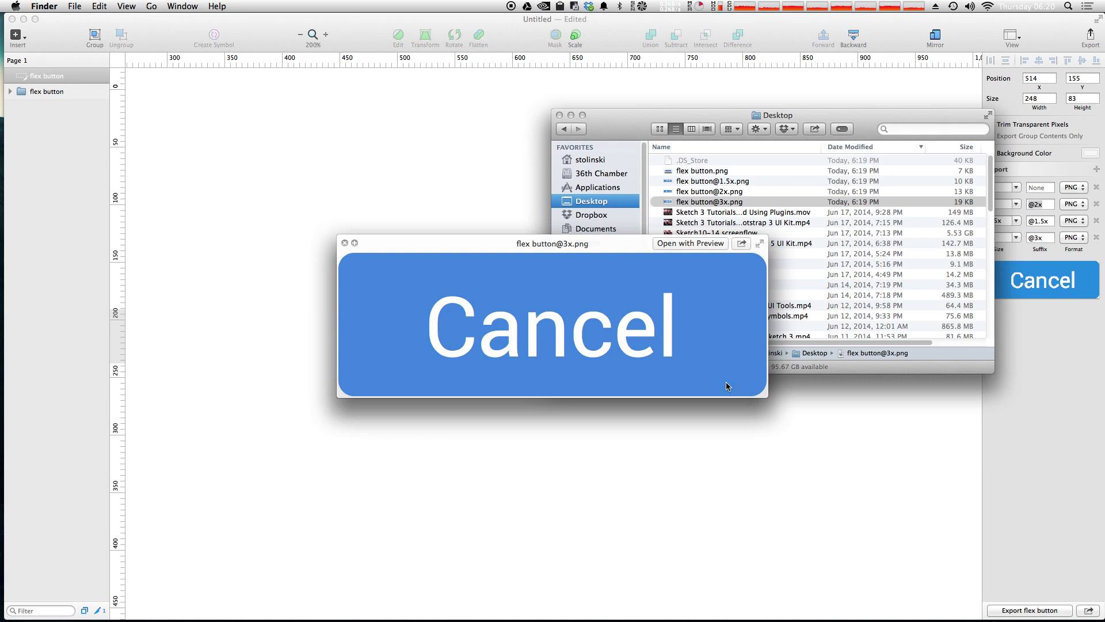
key(space)
click(559, 115)
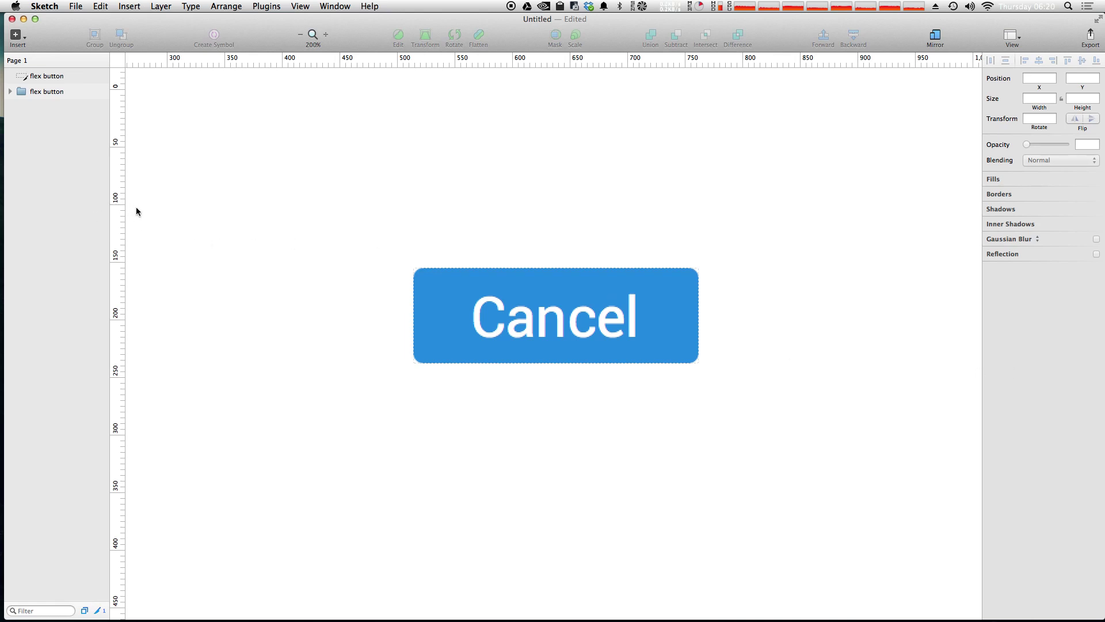
Drag the flex button group onto the desktop, replacing the older flex button.png
drag(4, 206, 155, 205)
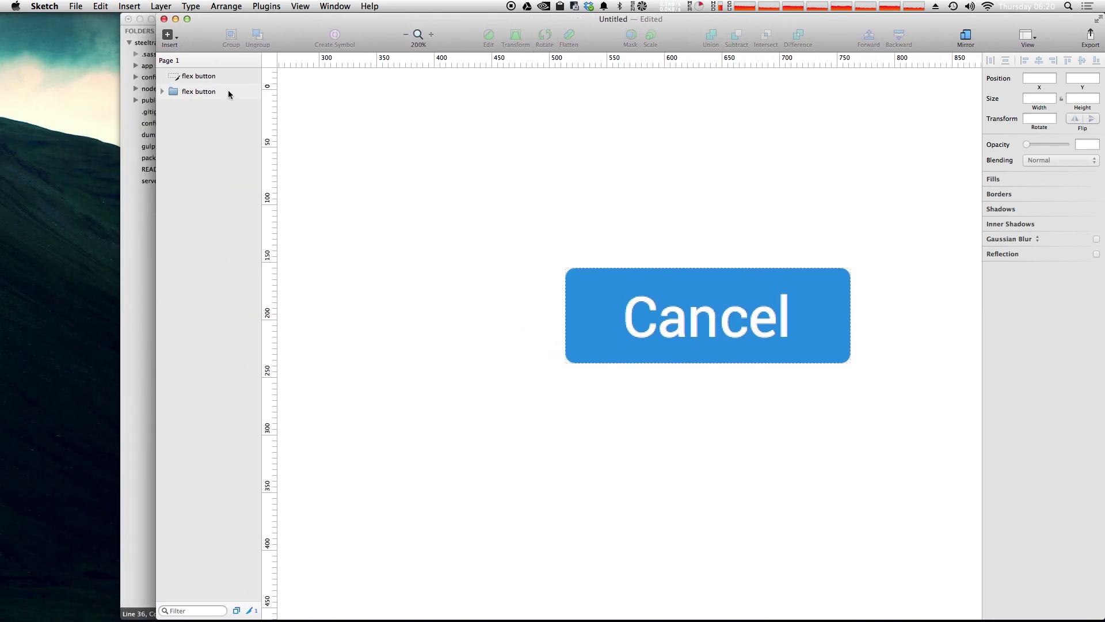
click(192, 95)
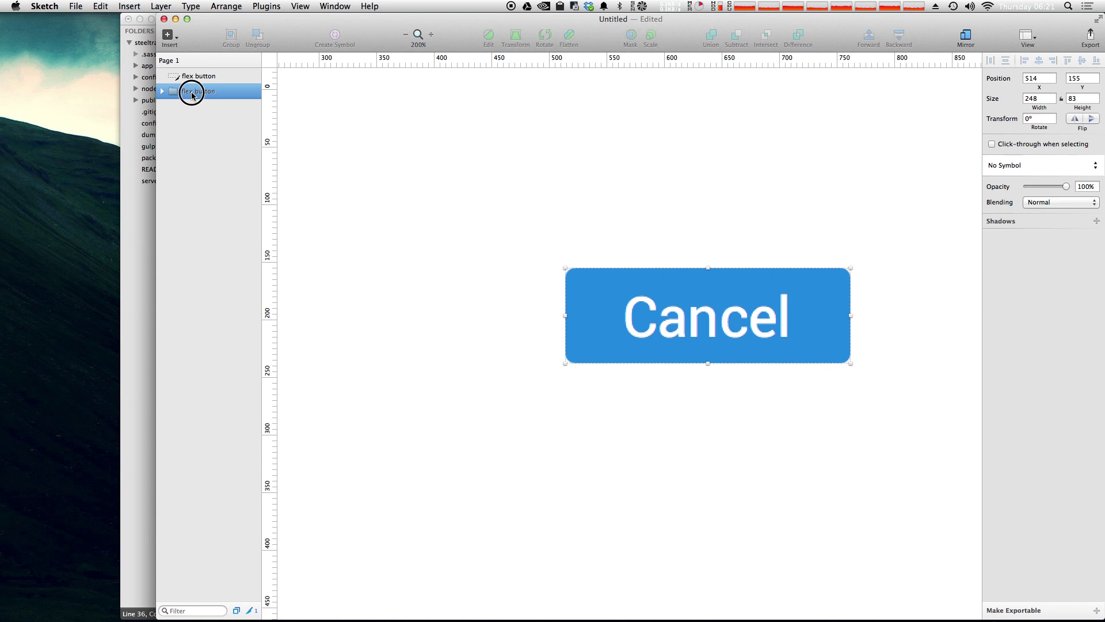
drag(191, 95, 78, 110)
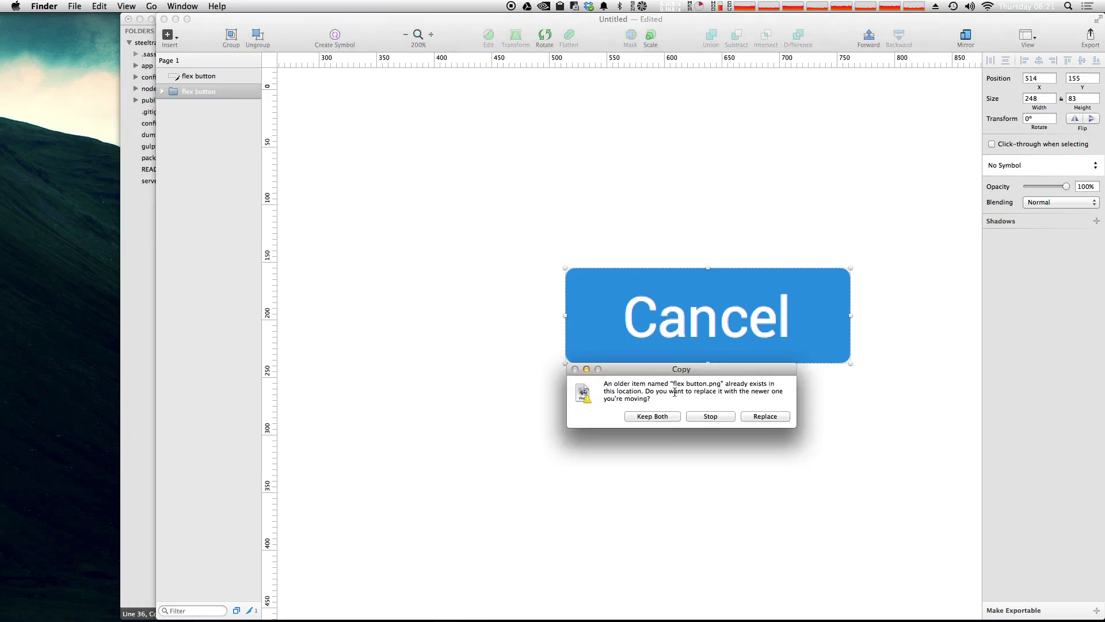
drag(672, 384, 724, 384)
click(756, 417)
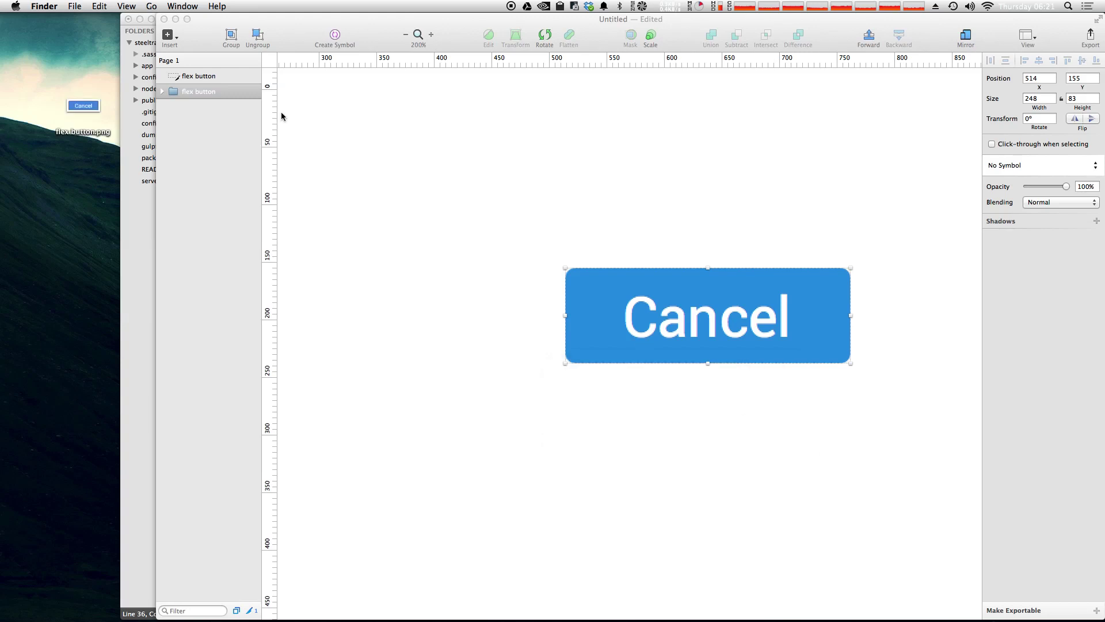
Quick Look the new flex button.png, then reselect the flex button group in Sketch
click(66, 114)
key(space)
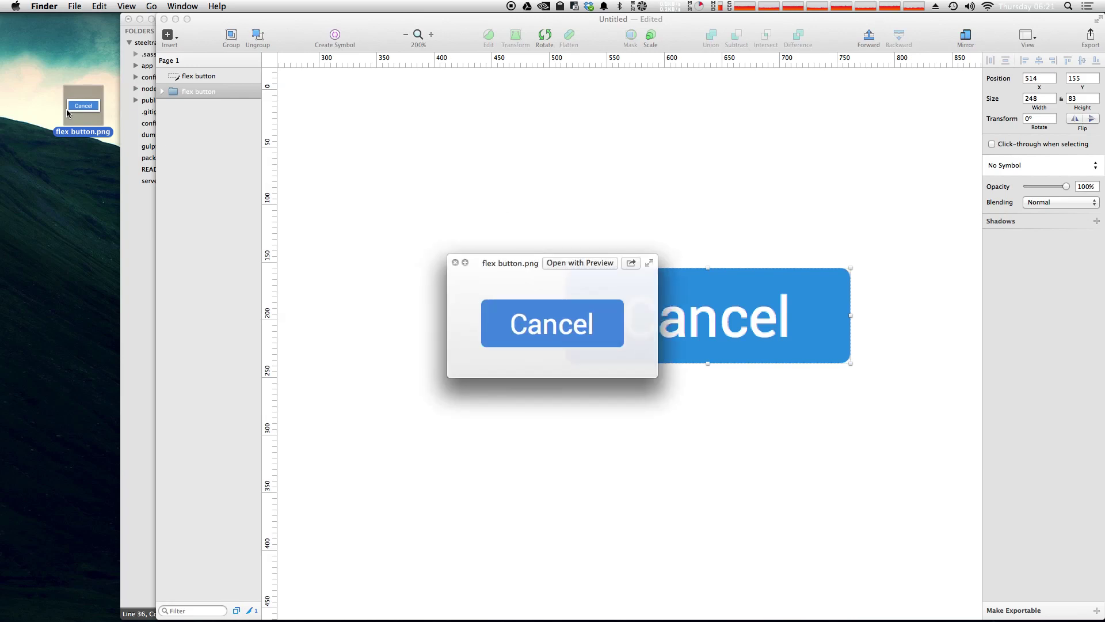
click(194, 93)
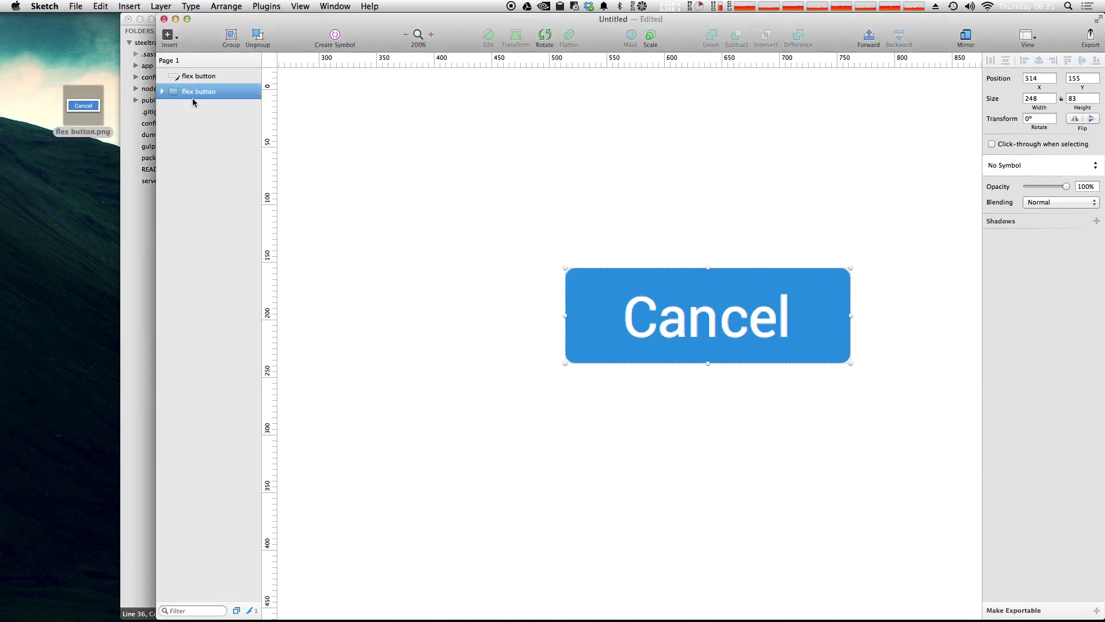
Drag the BG layer onto the desktop as BG.png and preview it with Quick Look
click(163, 92)
drag(194, 123, 70, 179)
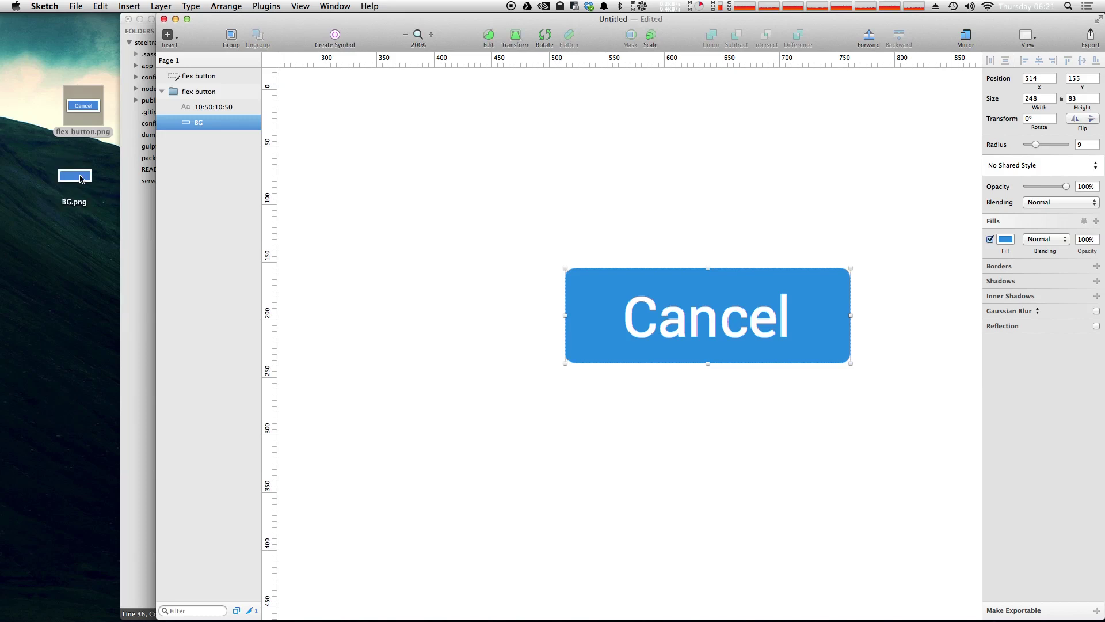
click(81, 179)
key(space)
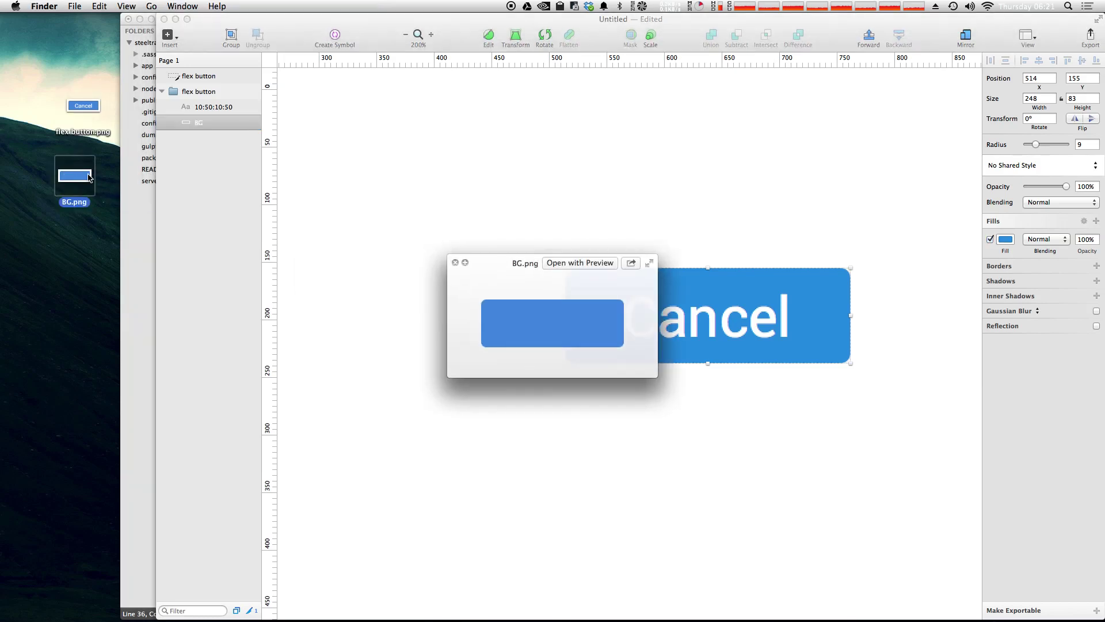
key(space)
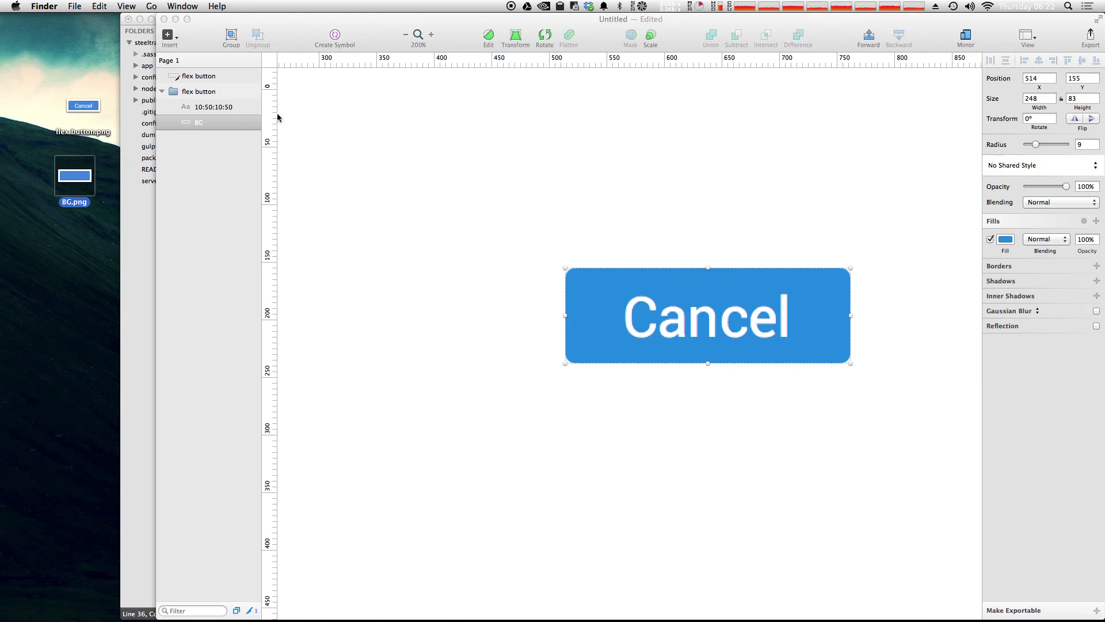
click(739, 434)
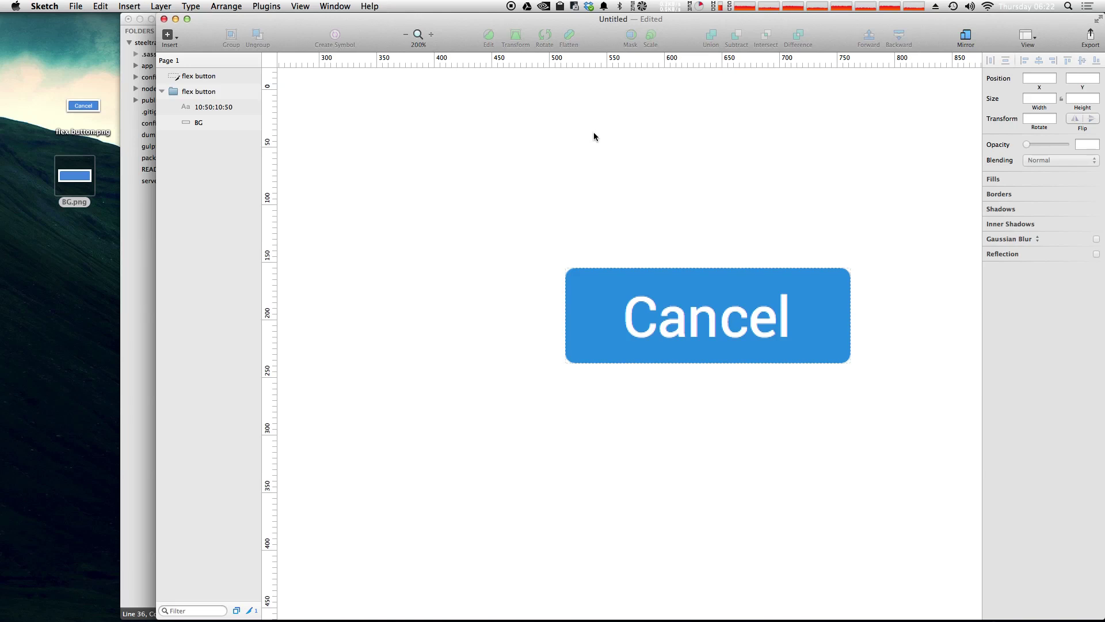
Draw Rectangle 2 above the Cancel button with R, then deselect it
key(r)
drag(514, 124, 673, 231)
click(755, 132)
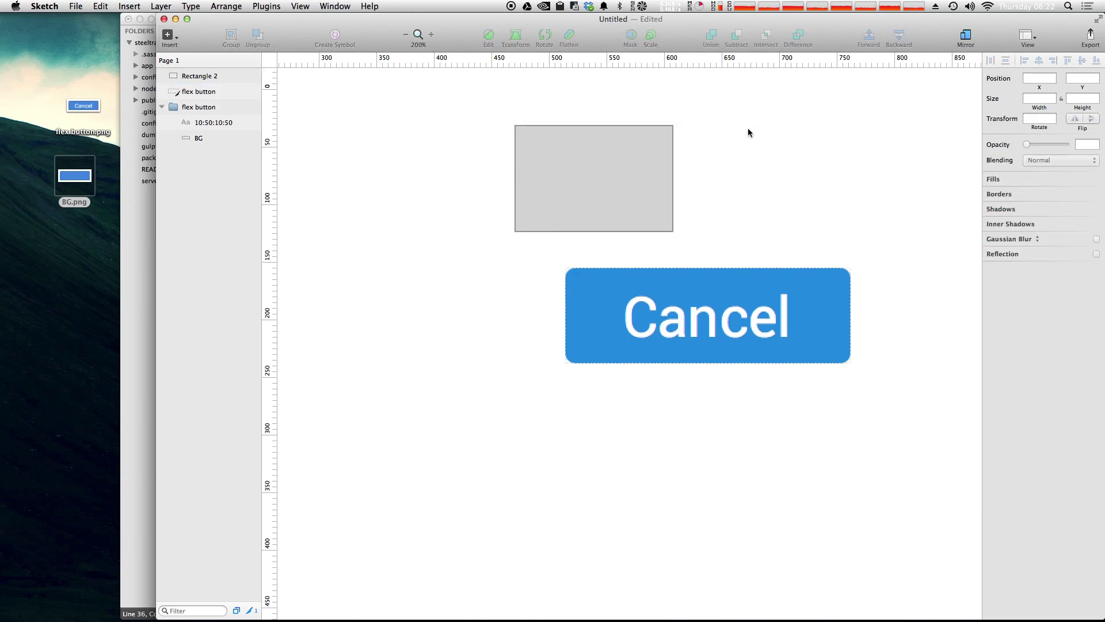
key(r)
click(656, 148)
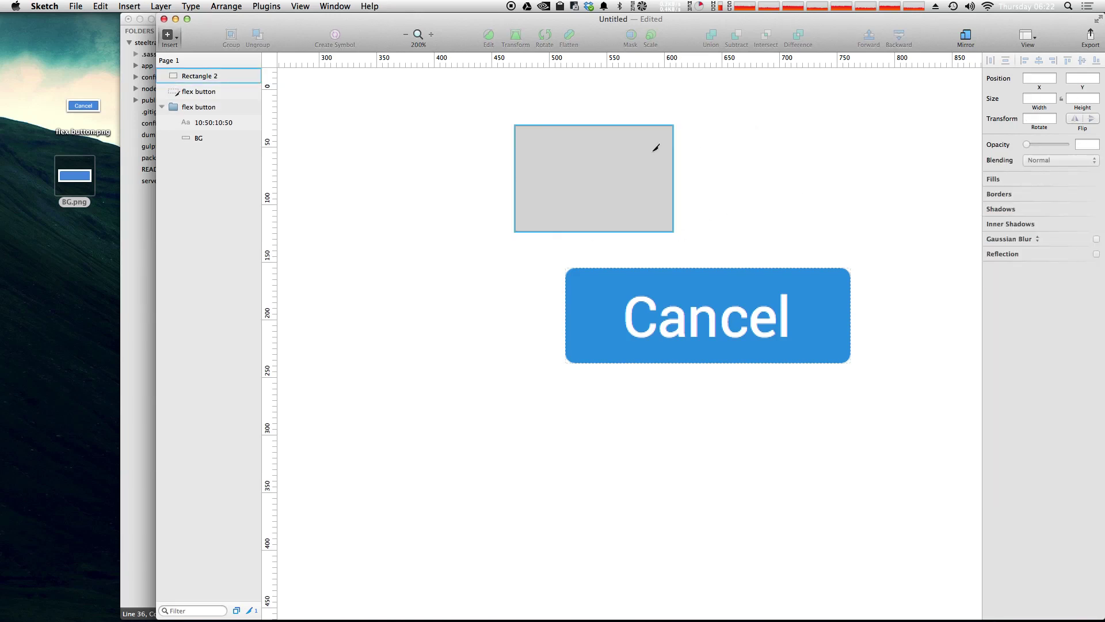
key(Escape)
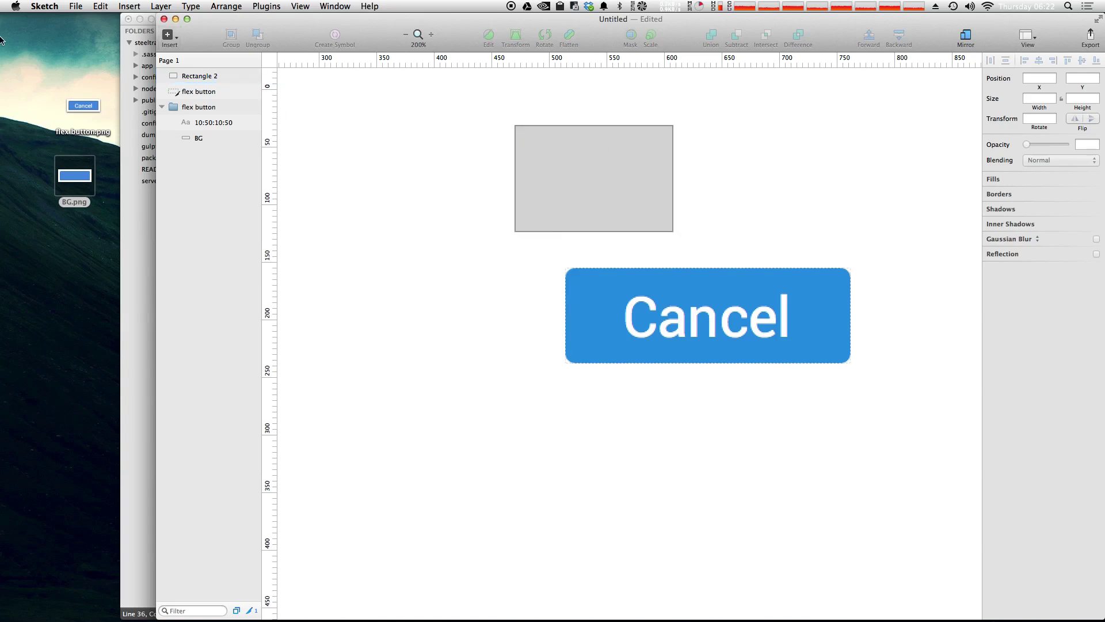
Add a 'Type something' text layer over the rectangle with the T tool
click(168, 36)
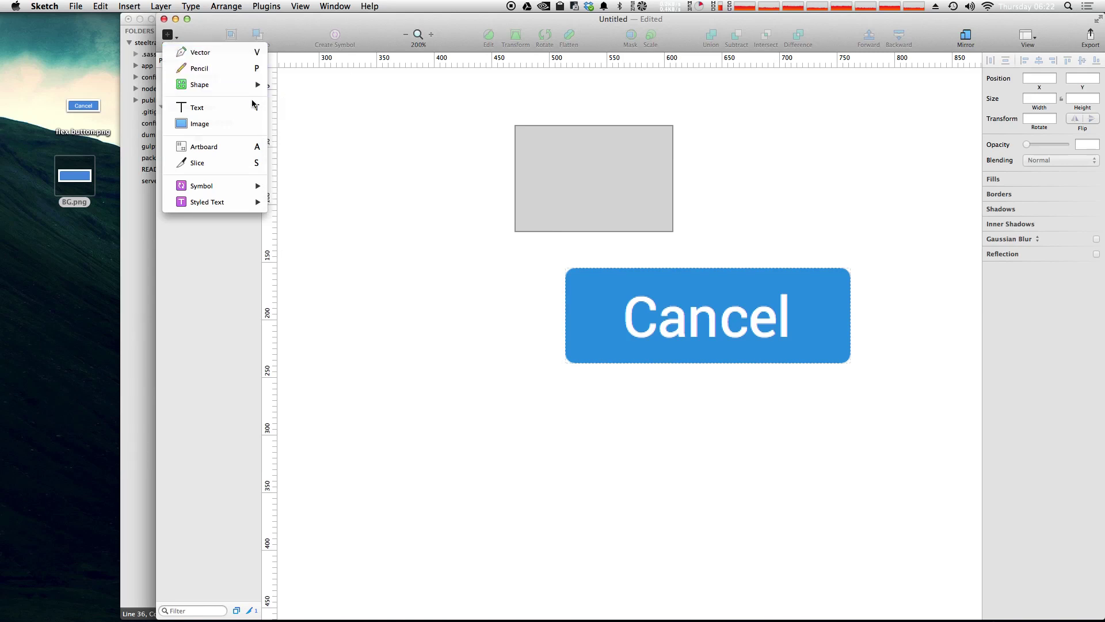
mouse_move(256, 85)
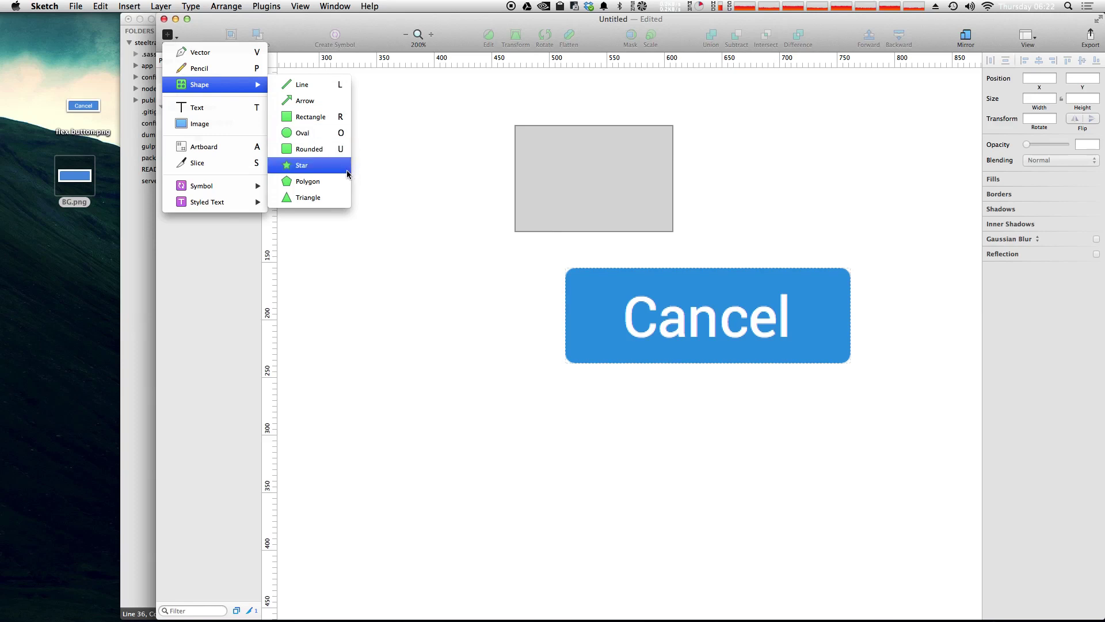
click(419, 138)
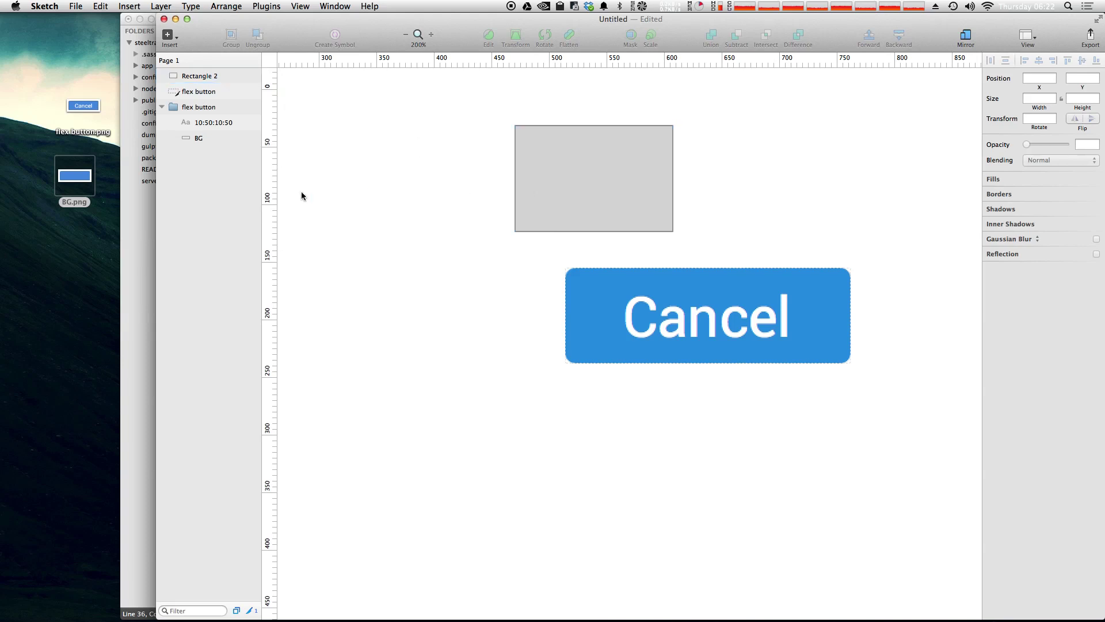
key(t)
click(550, 176)
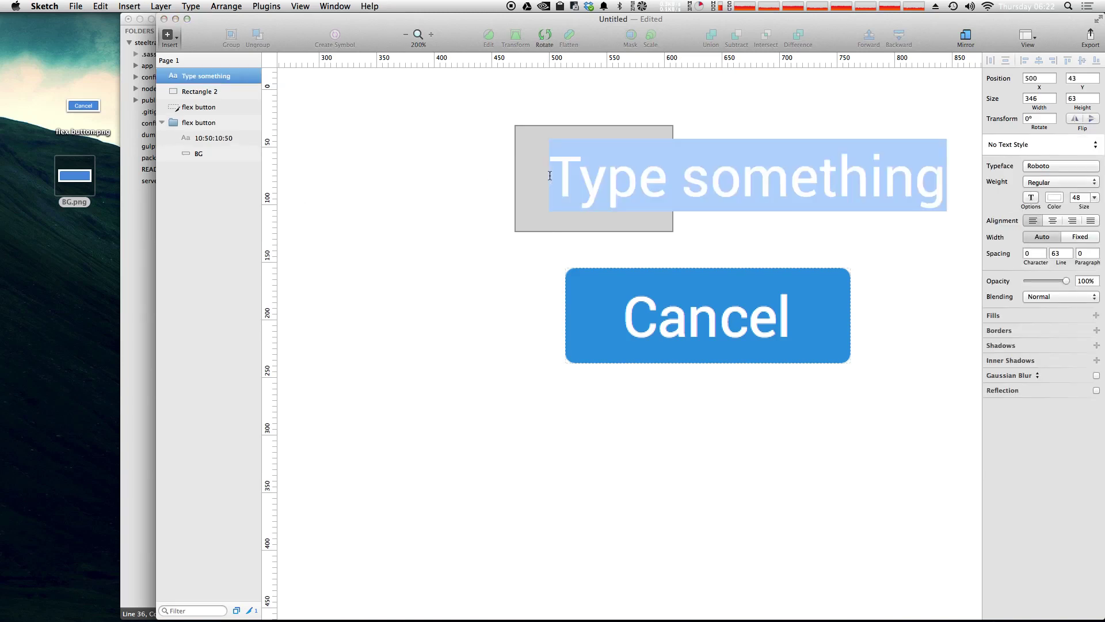
key(Escape)
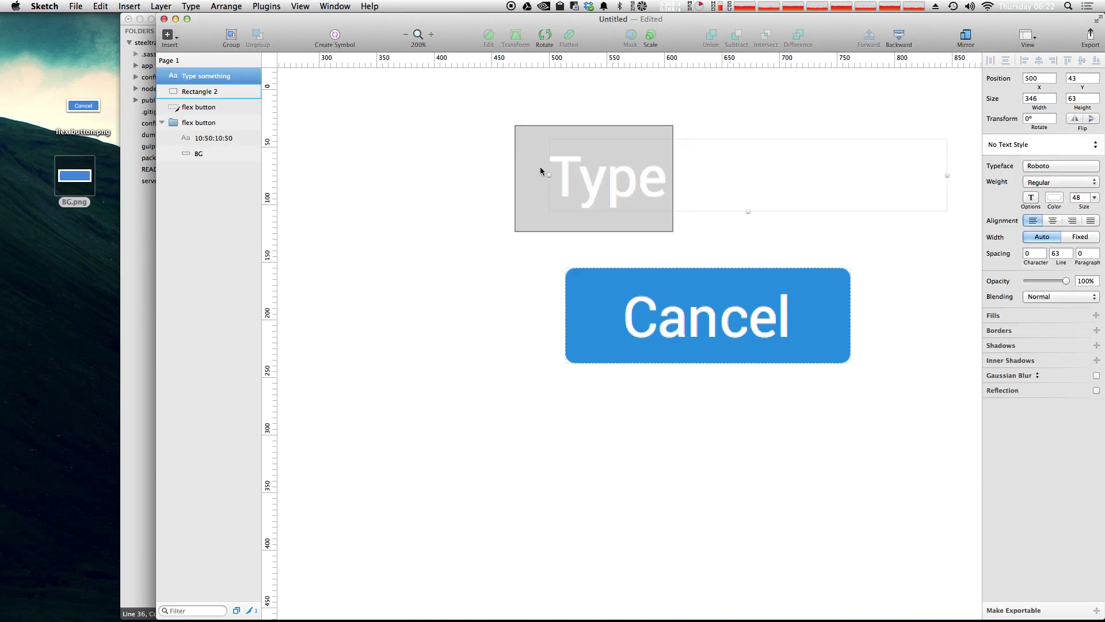
click(358, 287)
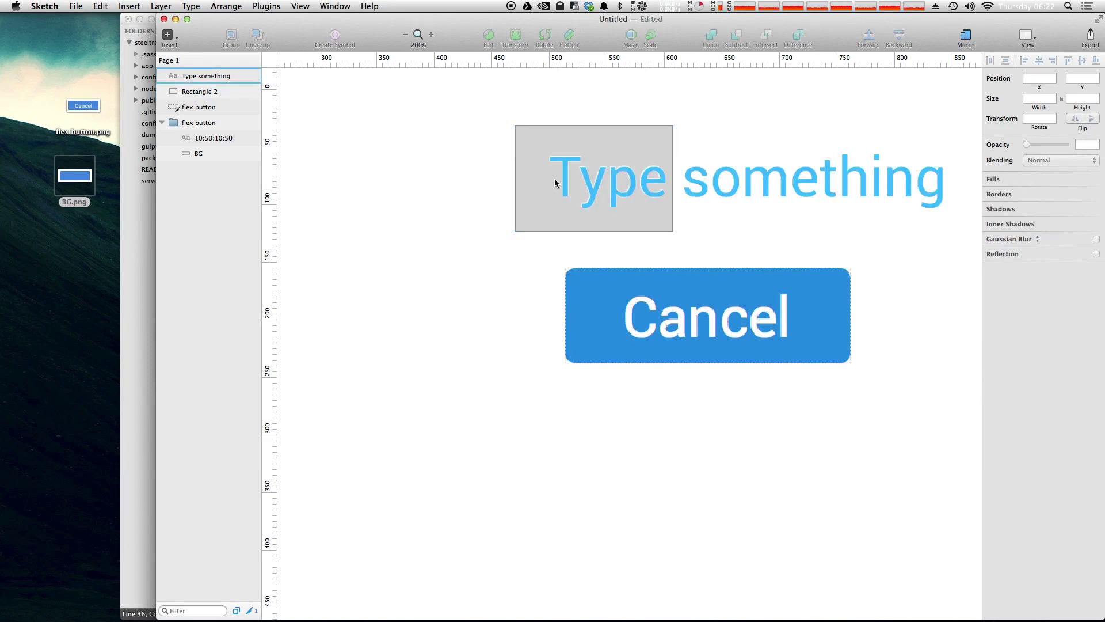
Delete the 'Type something' text and select Rectangle 2 for removal
double_click(690, 180)
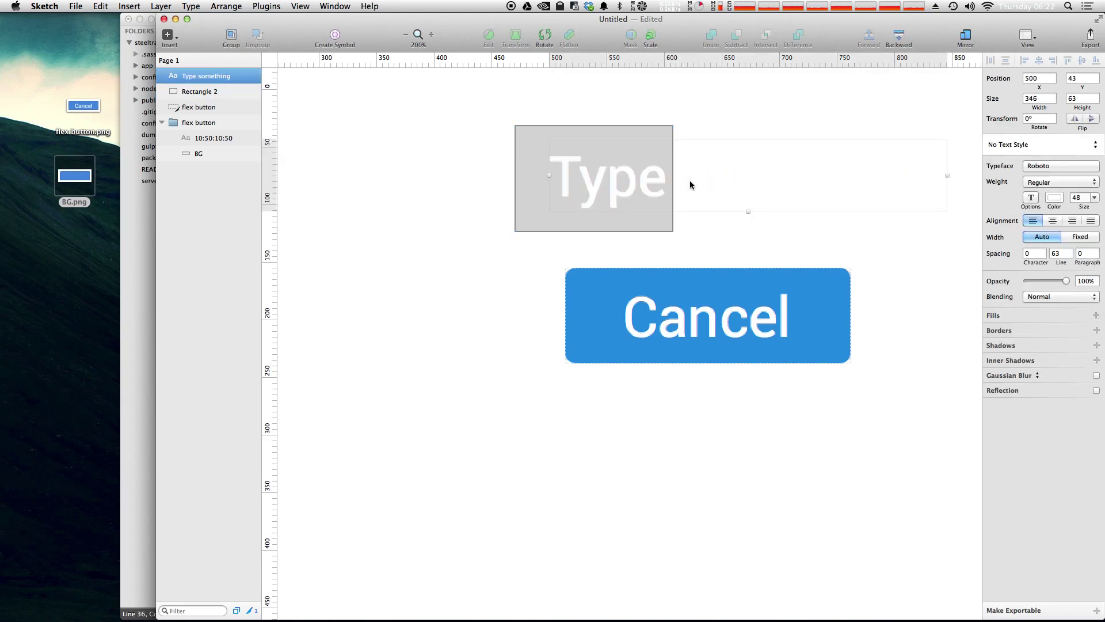
key(BackSpace)
click(753, 162)
click(523, 217)
Delete Rectangle 2 and shift the Sketch window left to reveal the code editor
key(BackSpace)
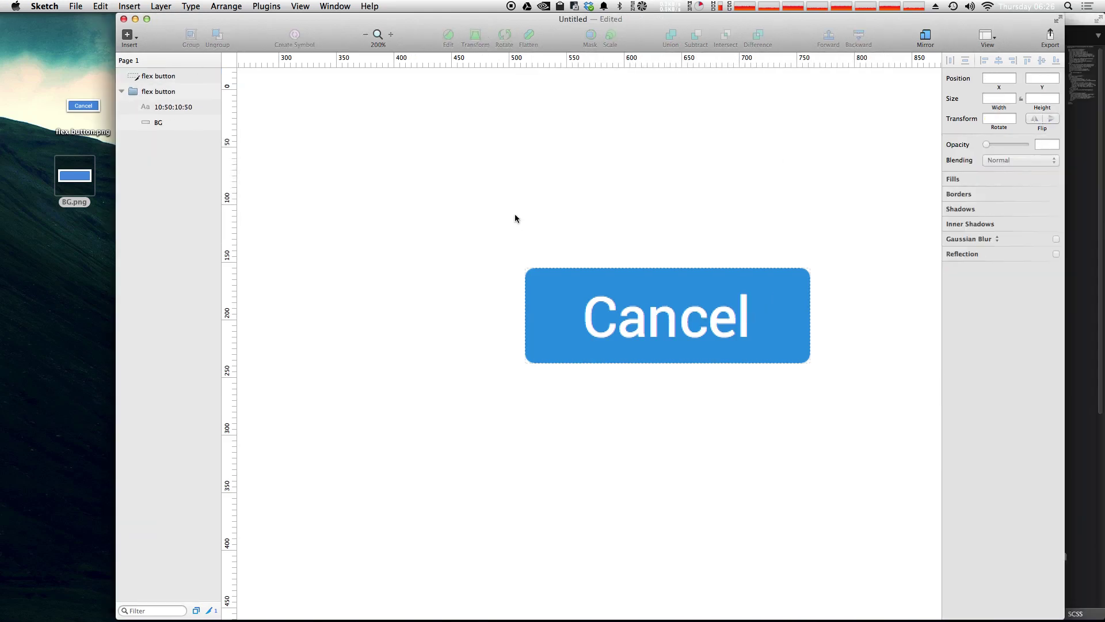
drag(690, 25, 659, 19)
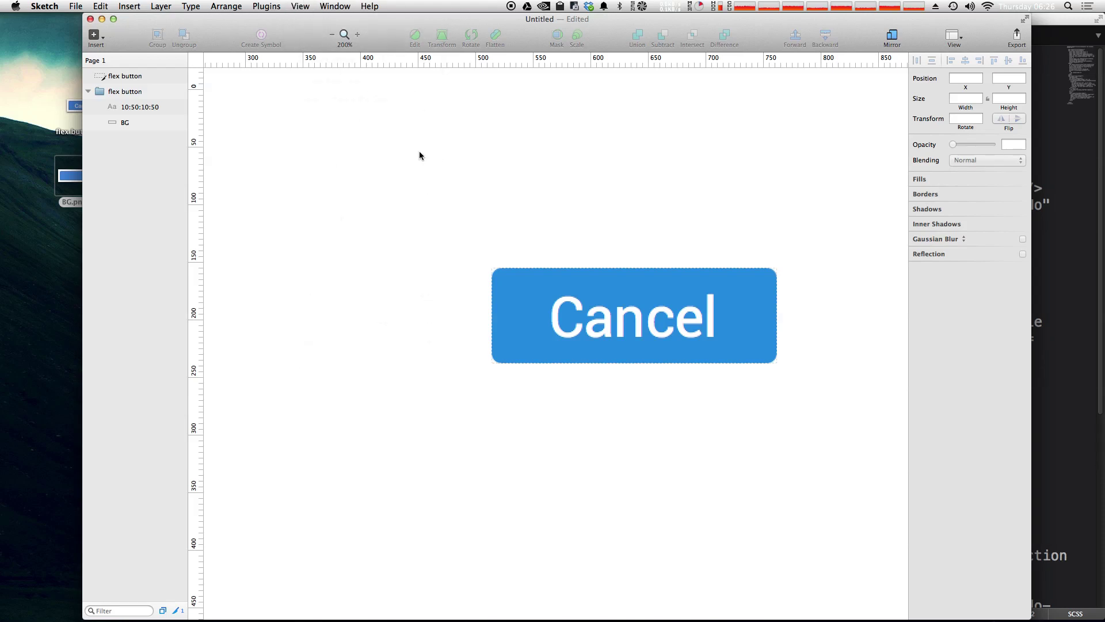
click(311, 7)
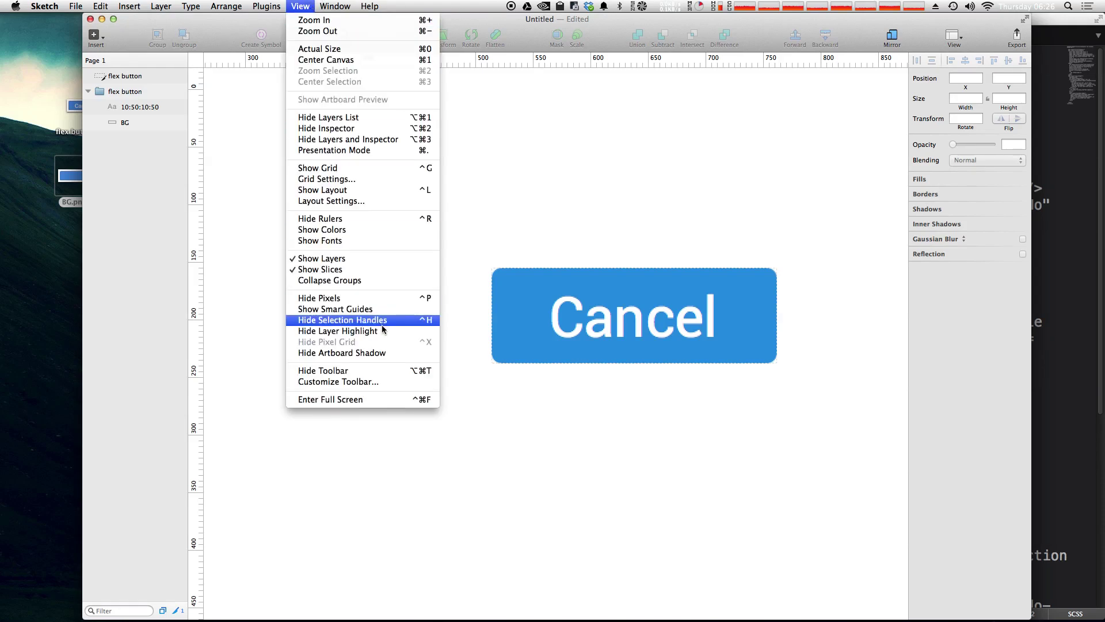
In Customize Toolbar, move Insert right, remove Zoom, and add Make Grid
click(393, 382)
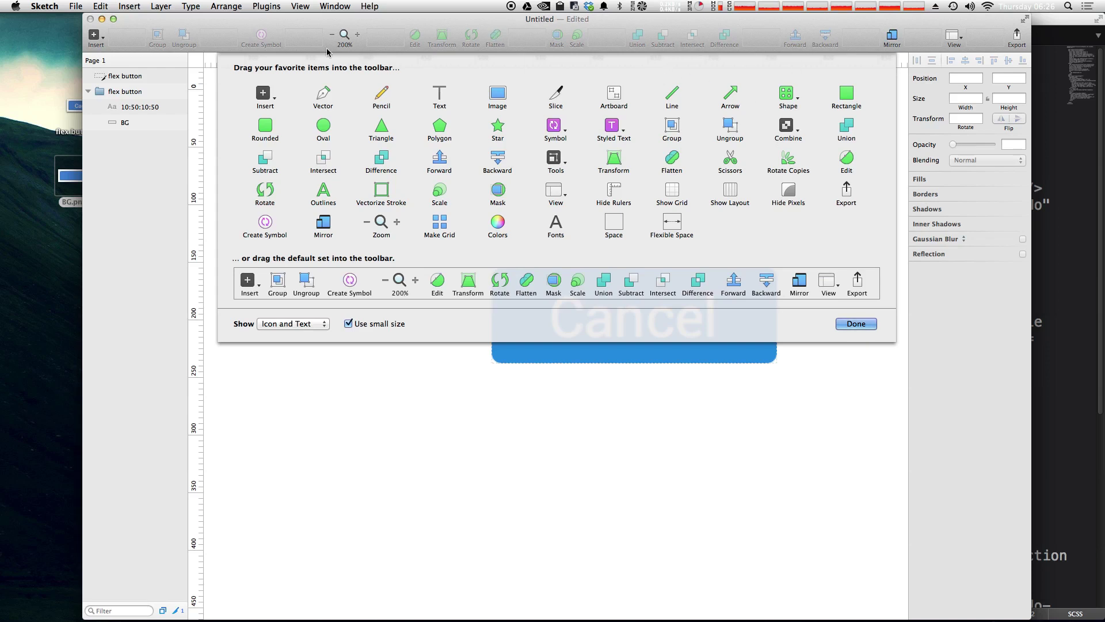
click(93, 37)
drag(93, 38, 130, 34)
drag(343, 34, 351, 374)
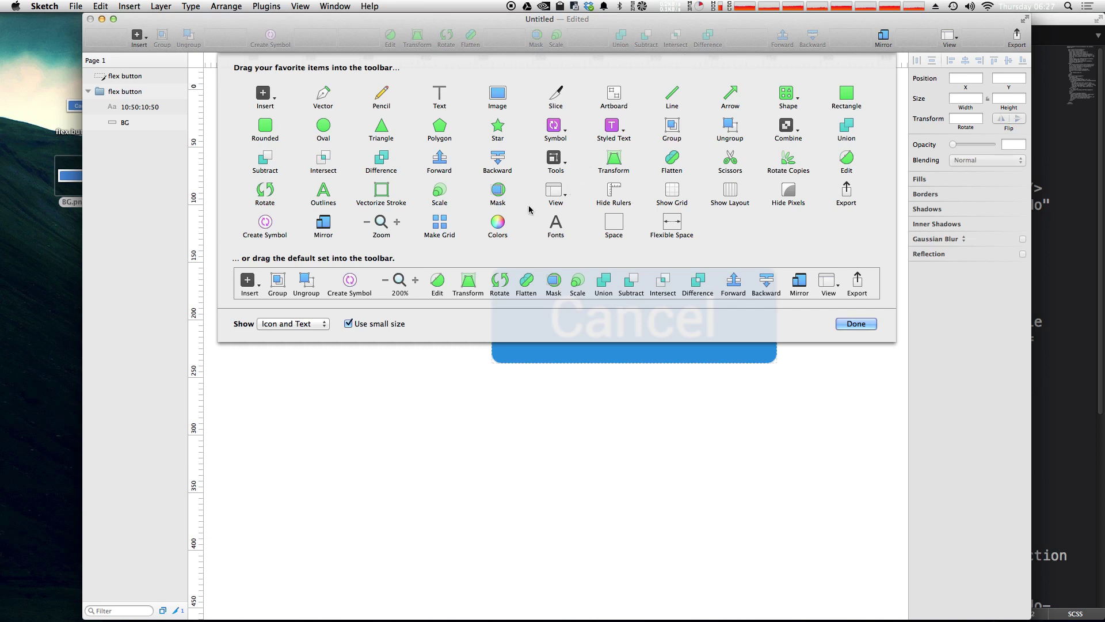
drag(432, 229, 604, 36)
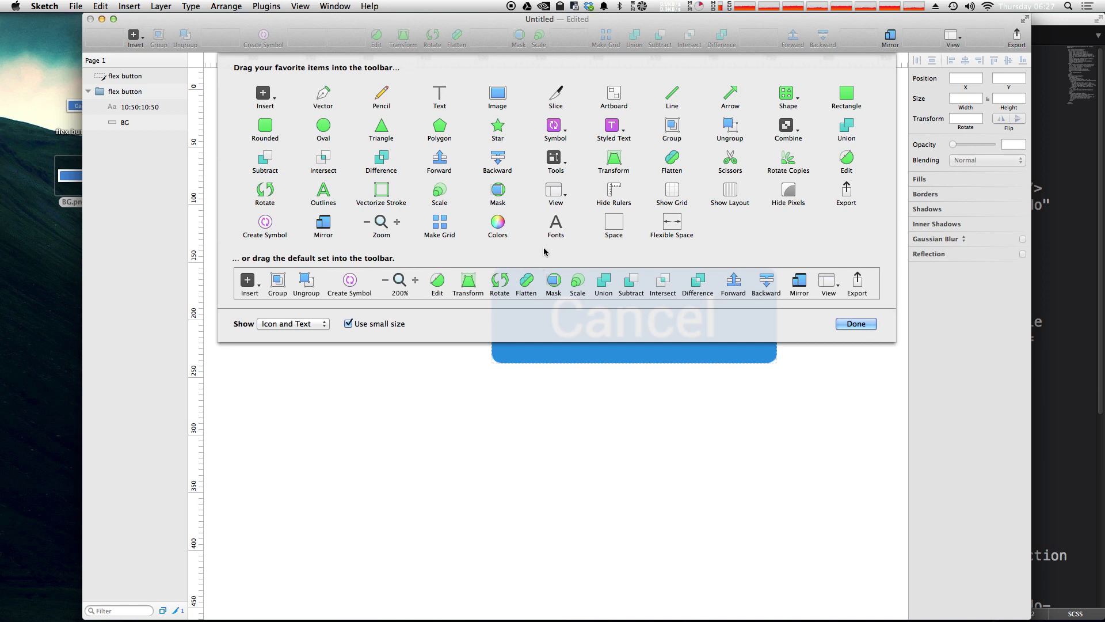
click(305, 324)
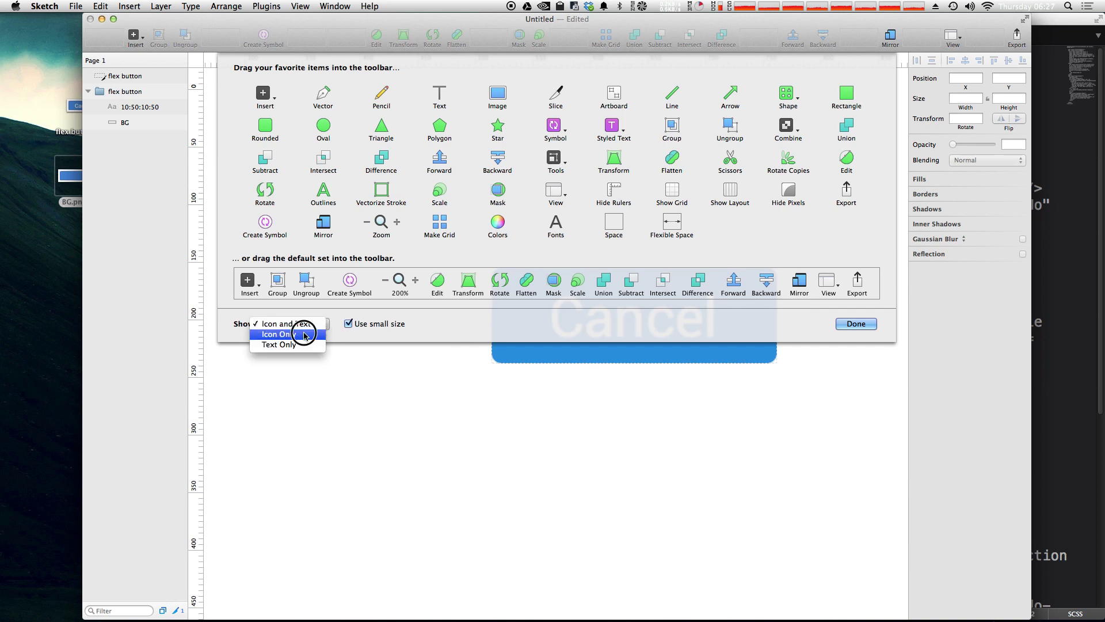
Try Icon Only and Text Only, settle on Icon and Text, and finish customizing
click(304, 335)
click(304, 315)
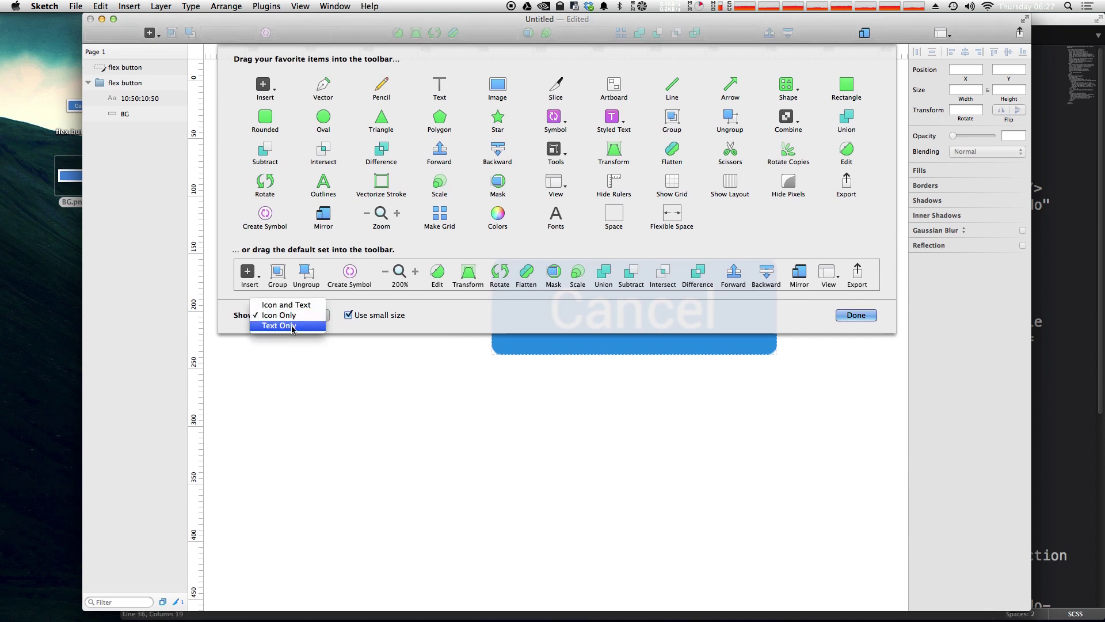
click(291, 326)
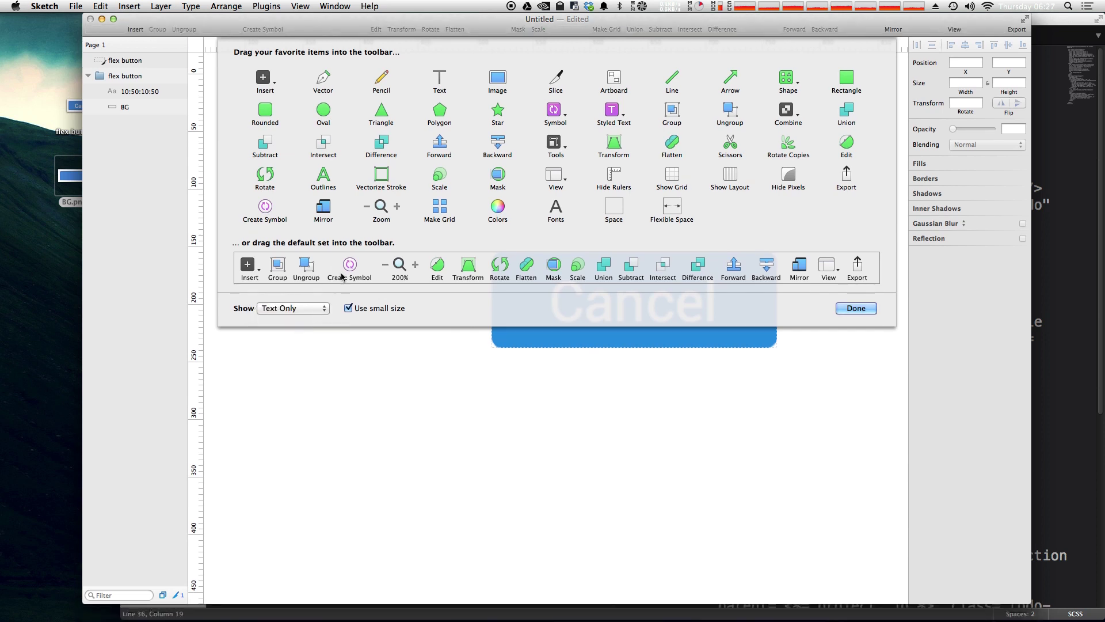
click(324, 310)
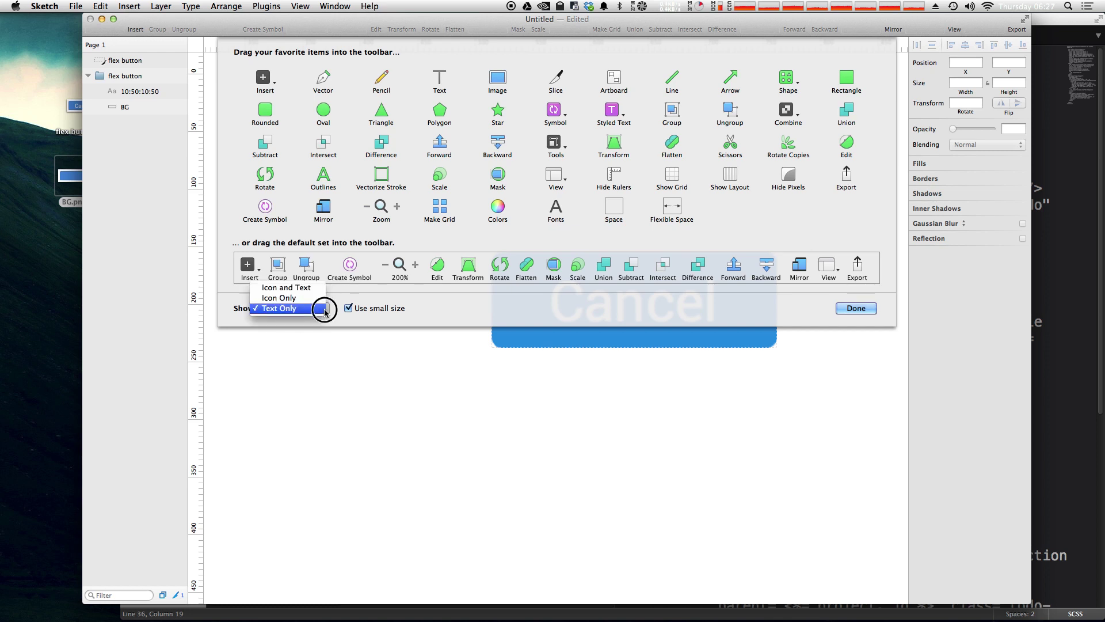
click(324, 310)
click(293, 309)
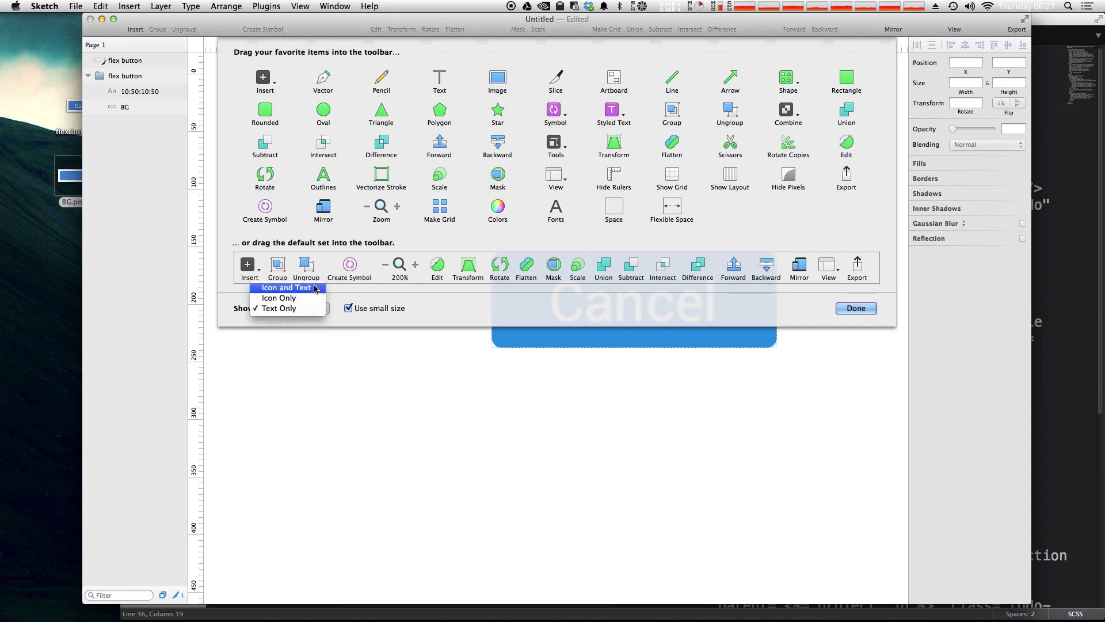
click(315, 288)
click(856, 308)
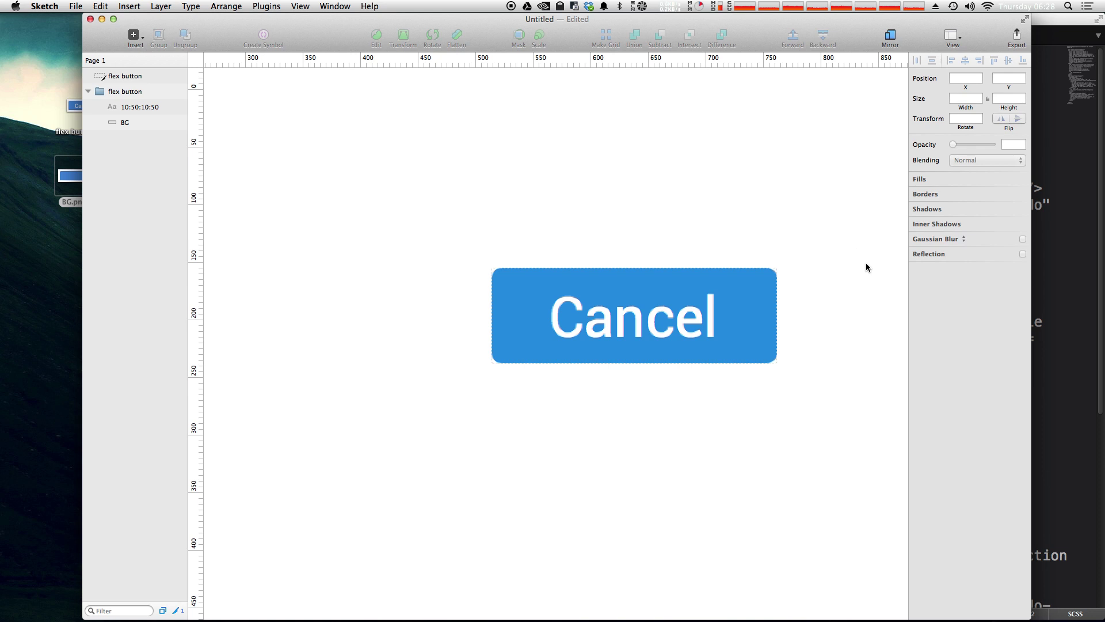
Select the flex button slice in Sketch and delete it
click(756, 319)
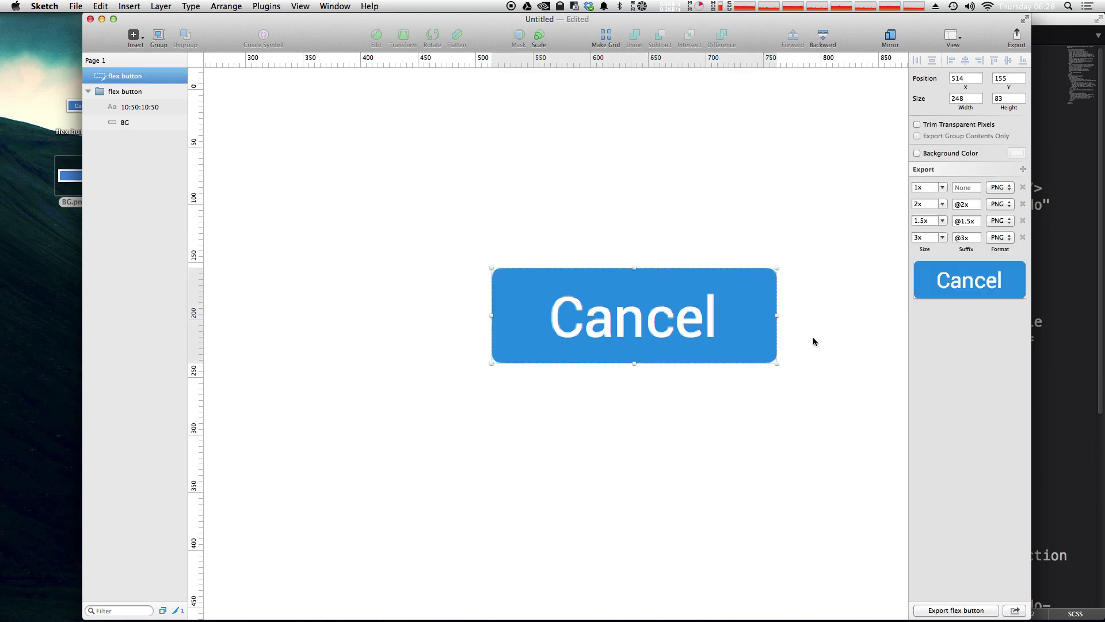
click(833, 373)
click(768, 345)
click(144, 122)
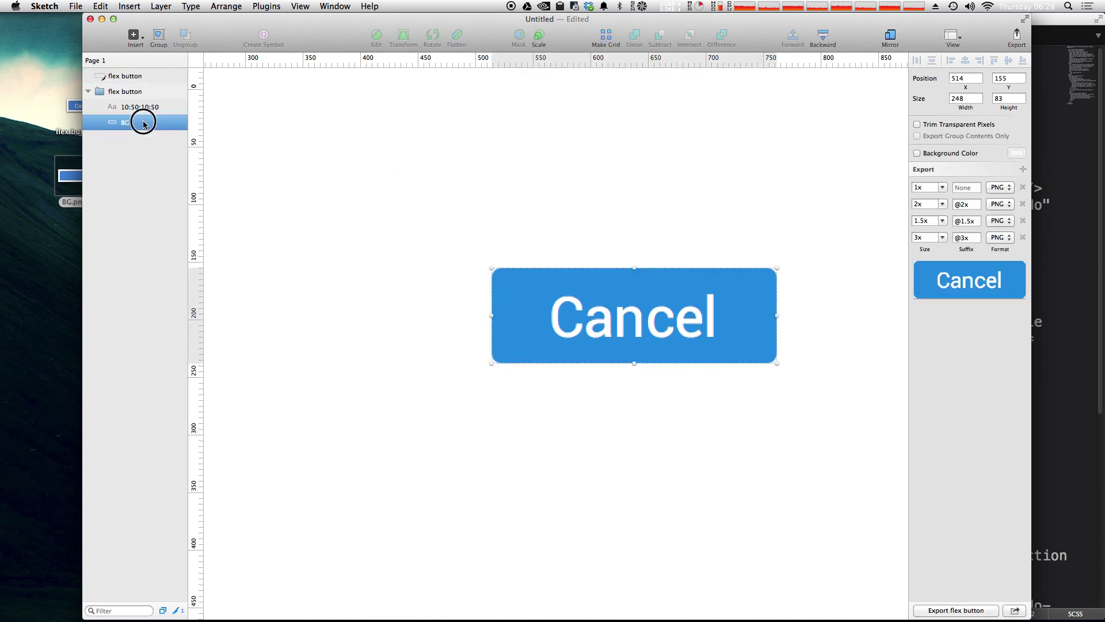
click(770, 303)
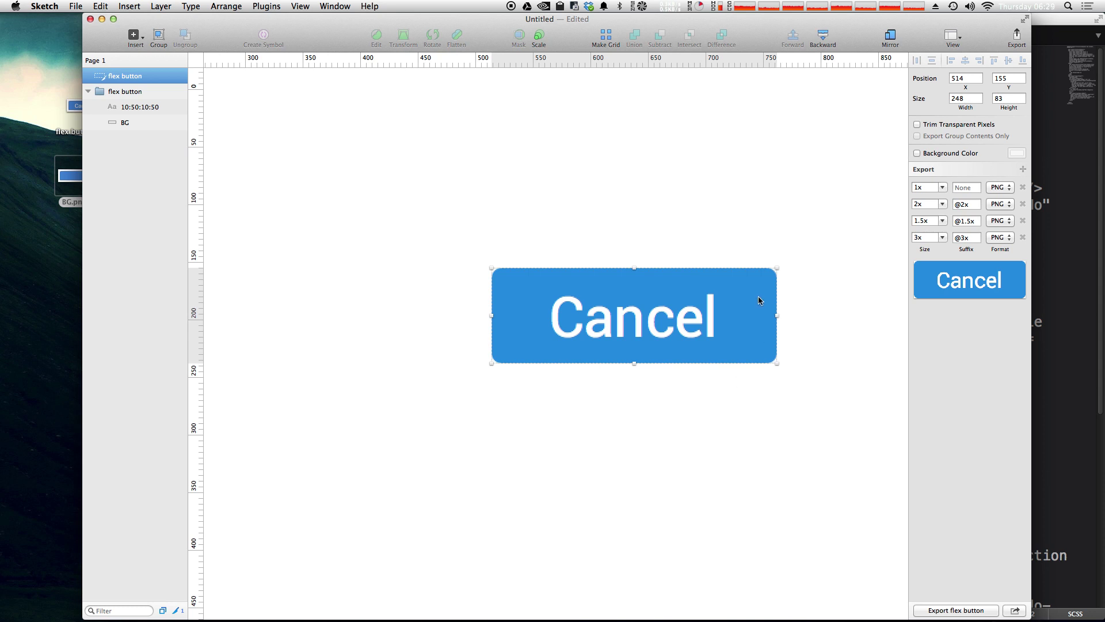
right_click(759, 303)
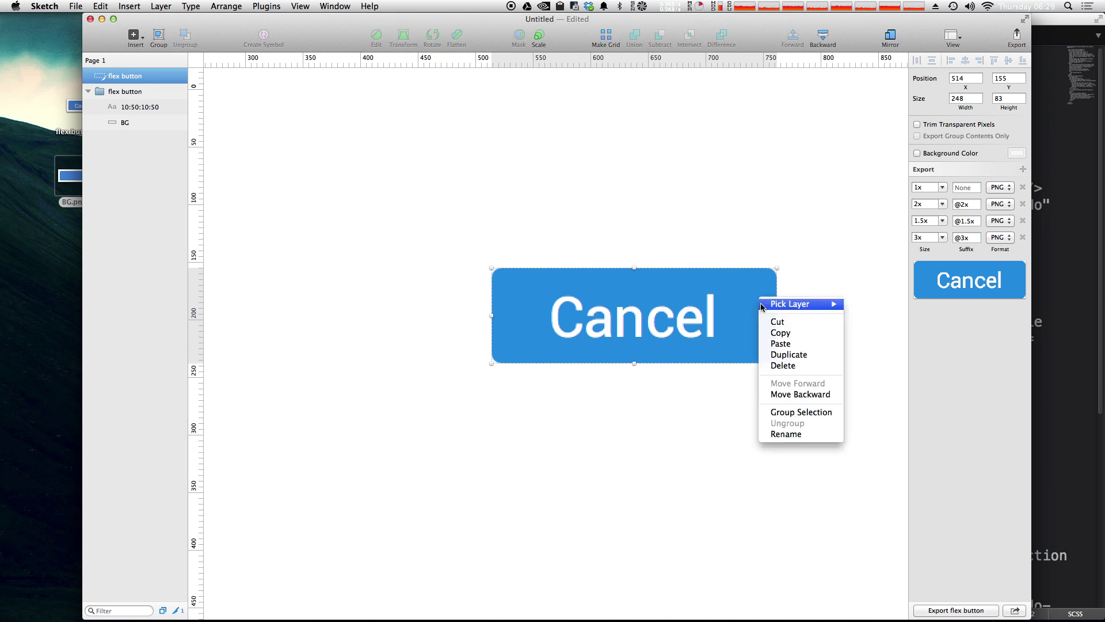
click(632, 221)
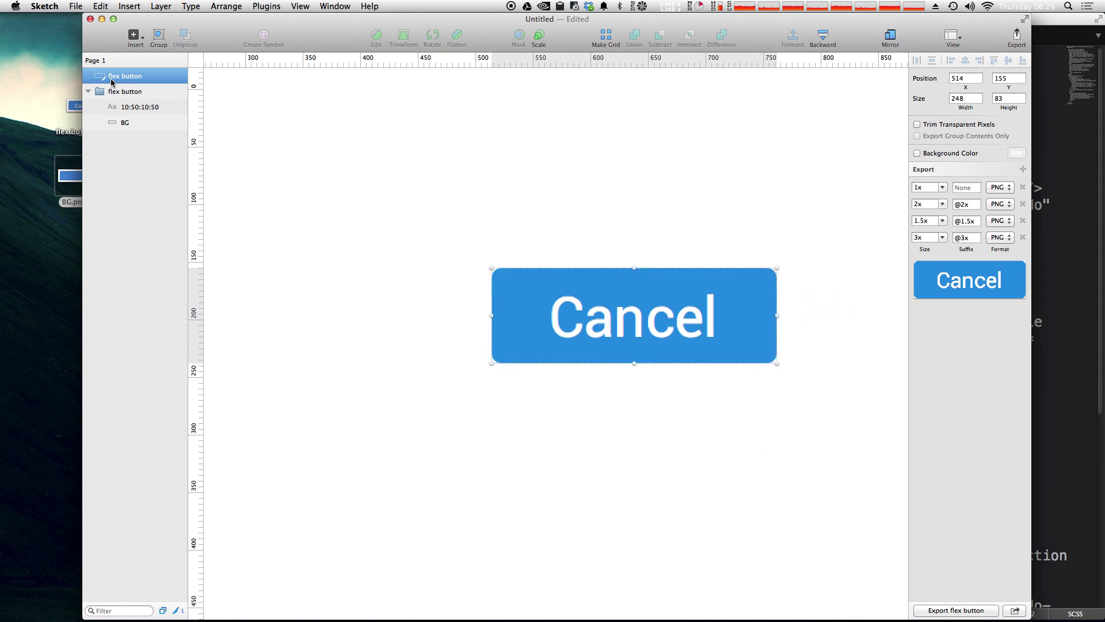
key(Delete)
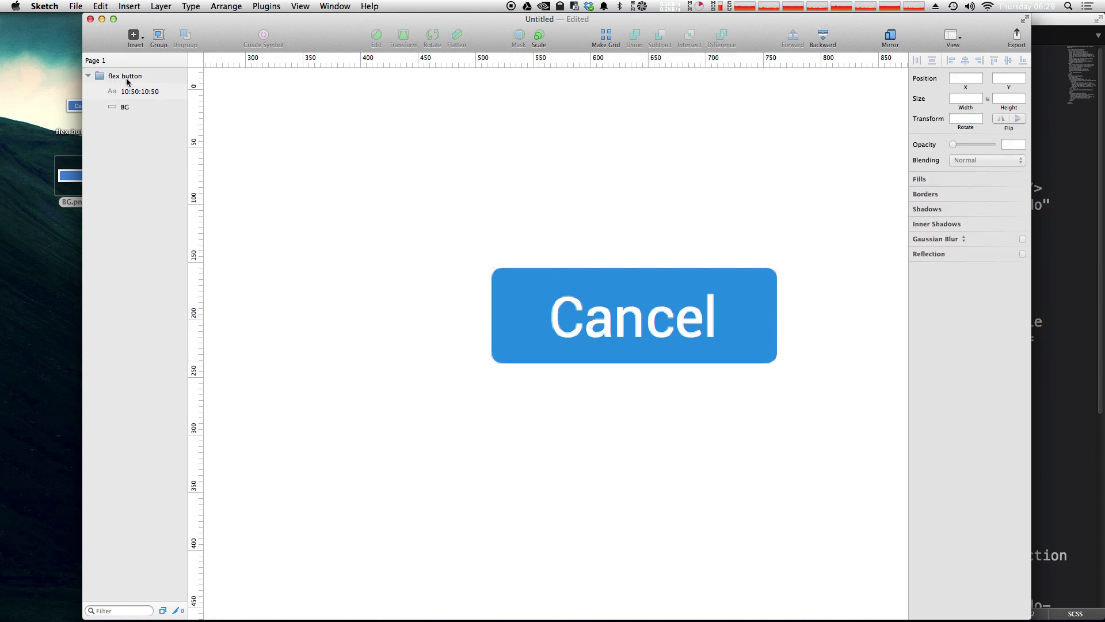
Copy the Cancel button group's CSS attributes and switch to Sublime Text
click(765, 317)
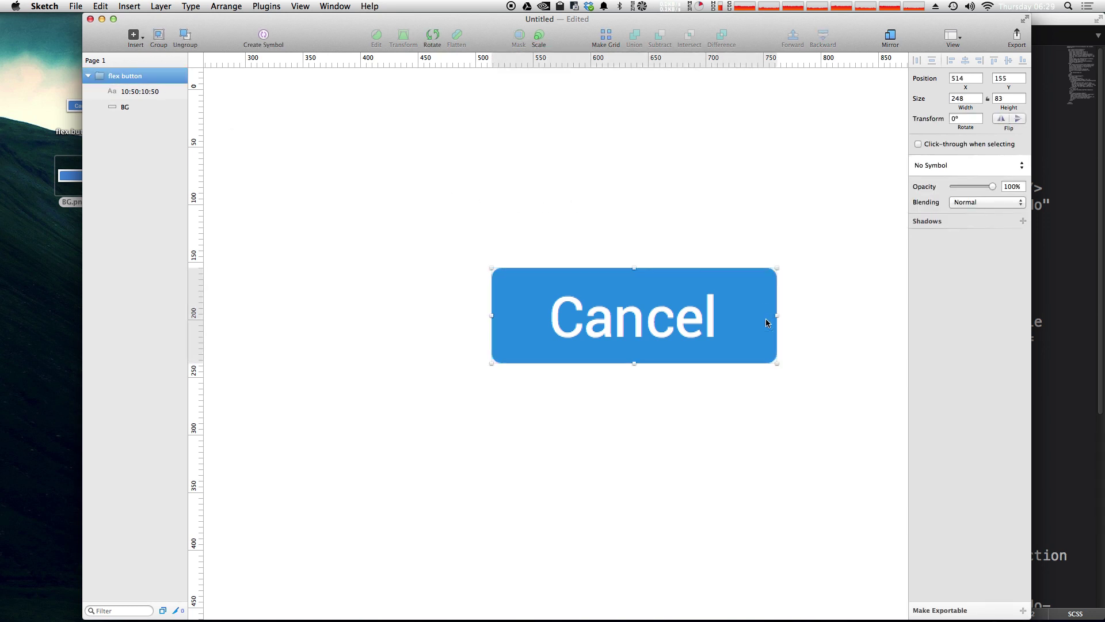
right_click(766, 322)
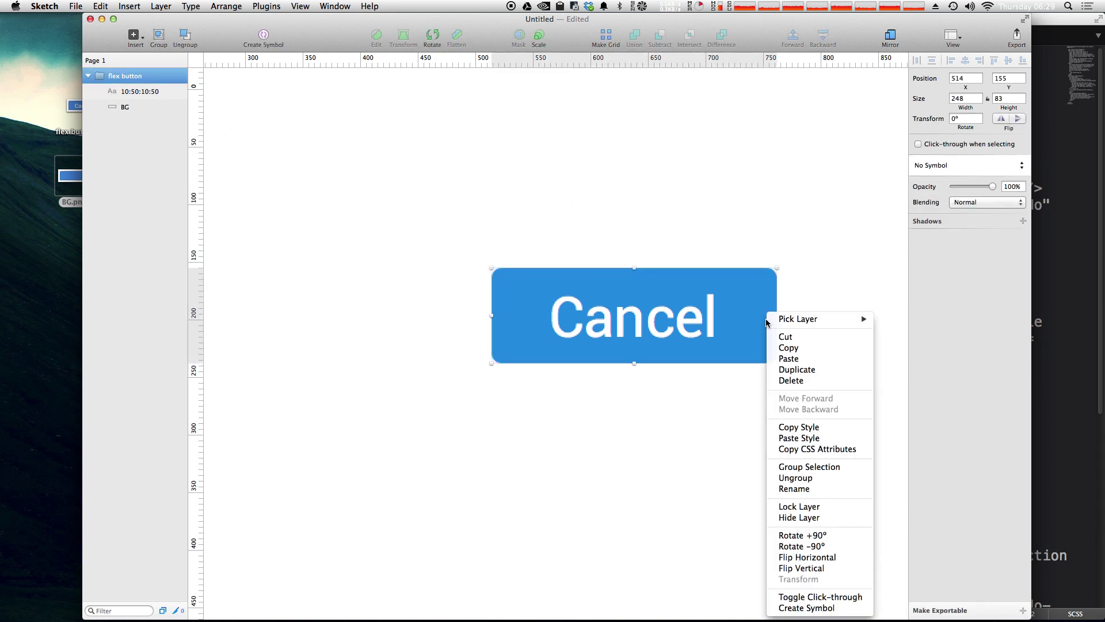
click(809, 450)
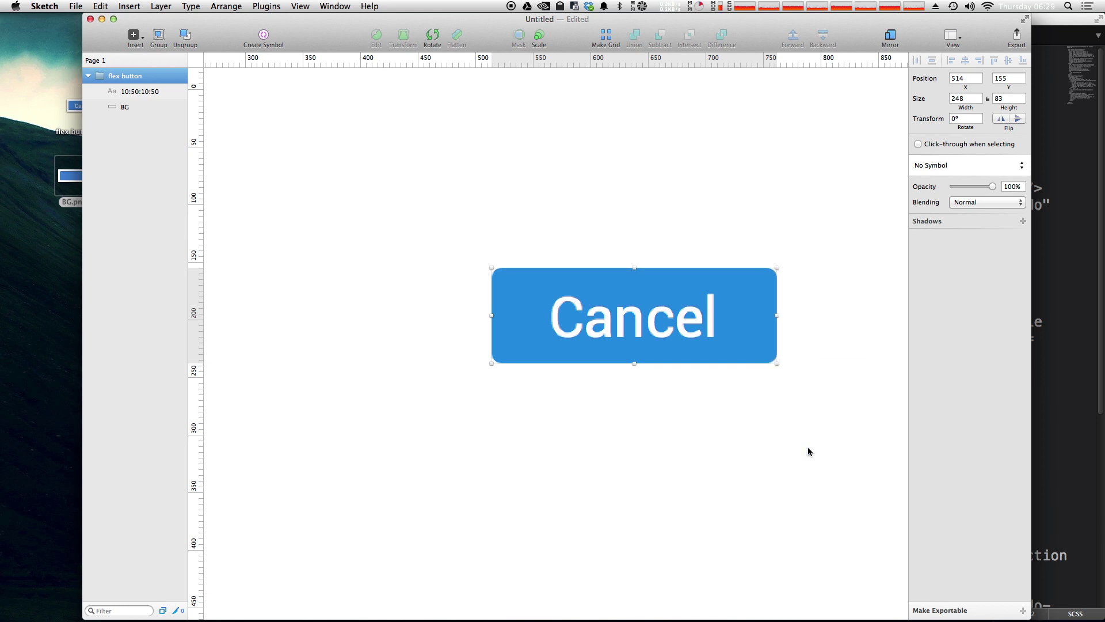
key(super+Tab)
Paste the button CSS at line 30 of main.scss and review its border-radius, background, font and color lines
click(371, 246)
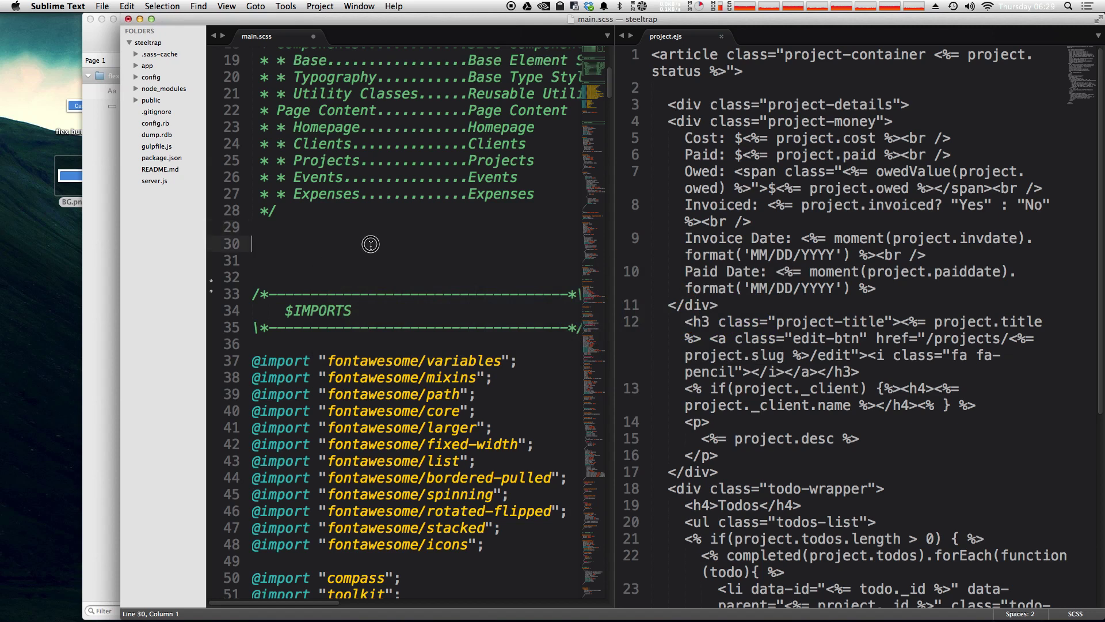
key(super+v)
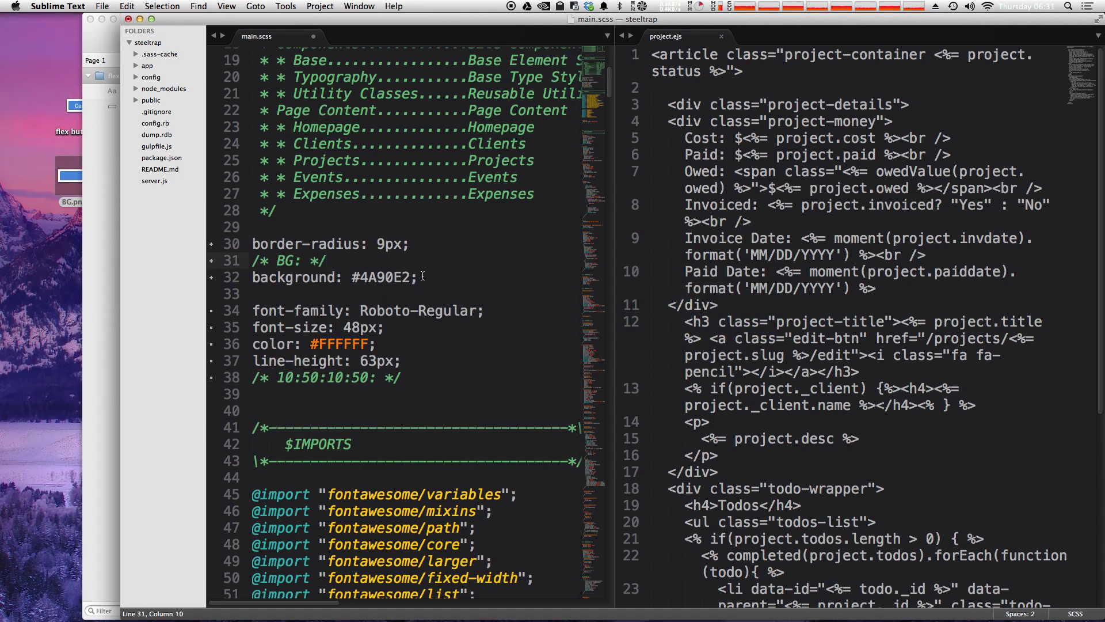
drag(418, 277, 251, 279)
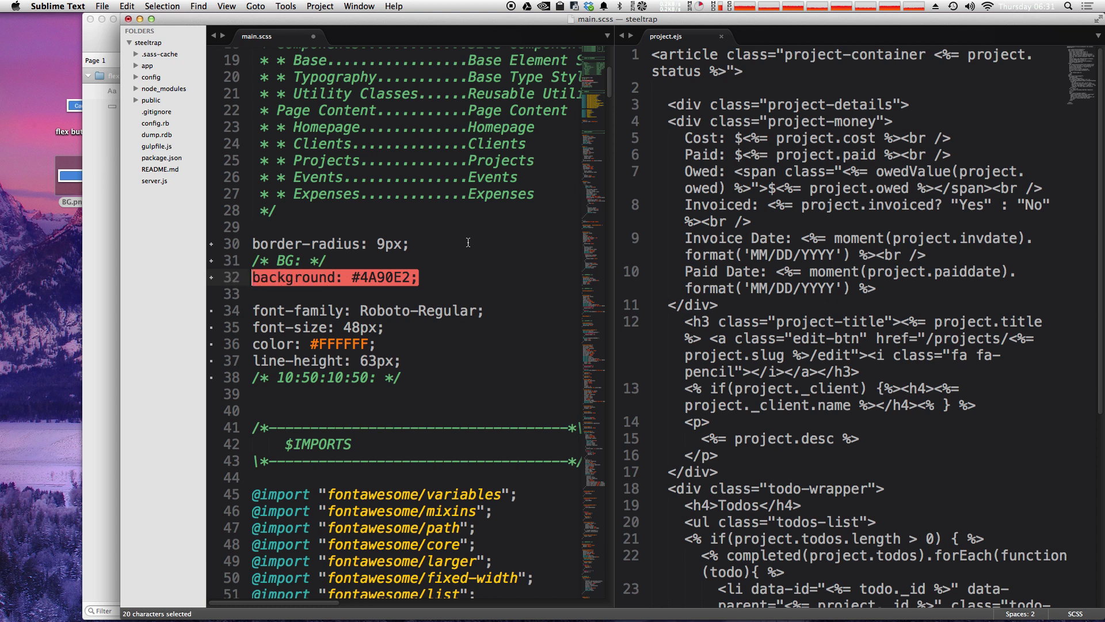
drag(409, 244, 85, 251)
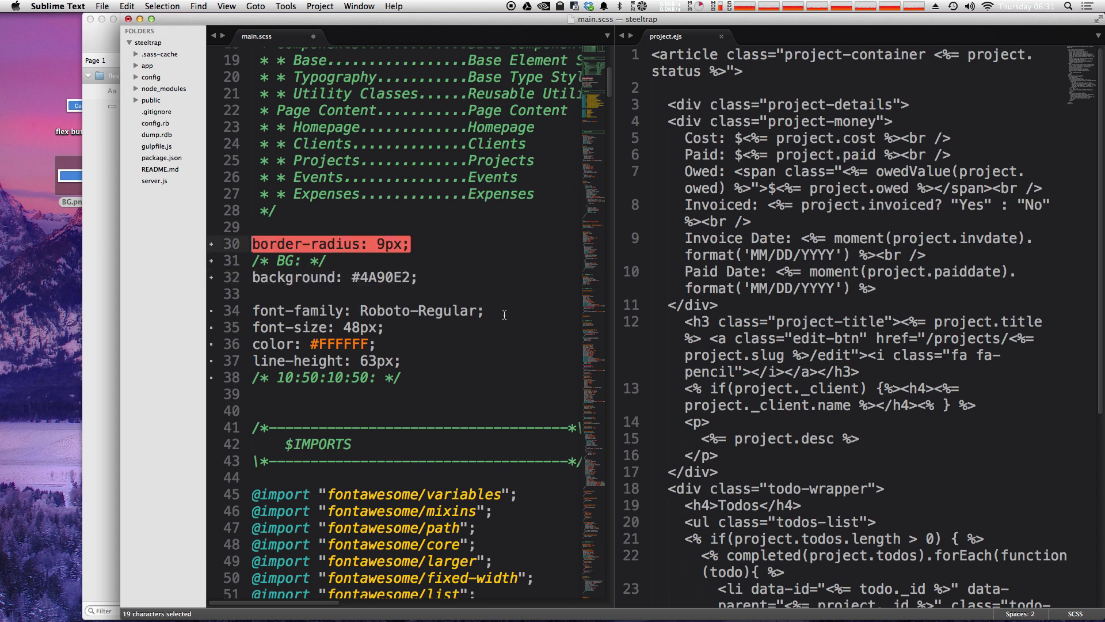
drag(504, 315, 199, 320)
drag(378, 344, 432, 353)
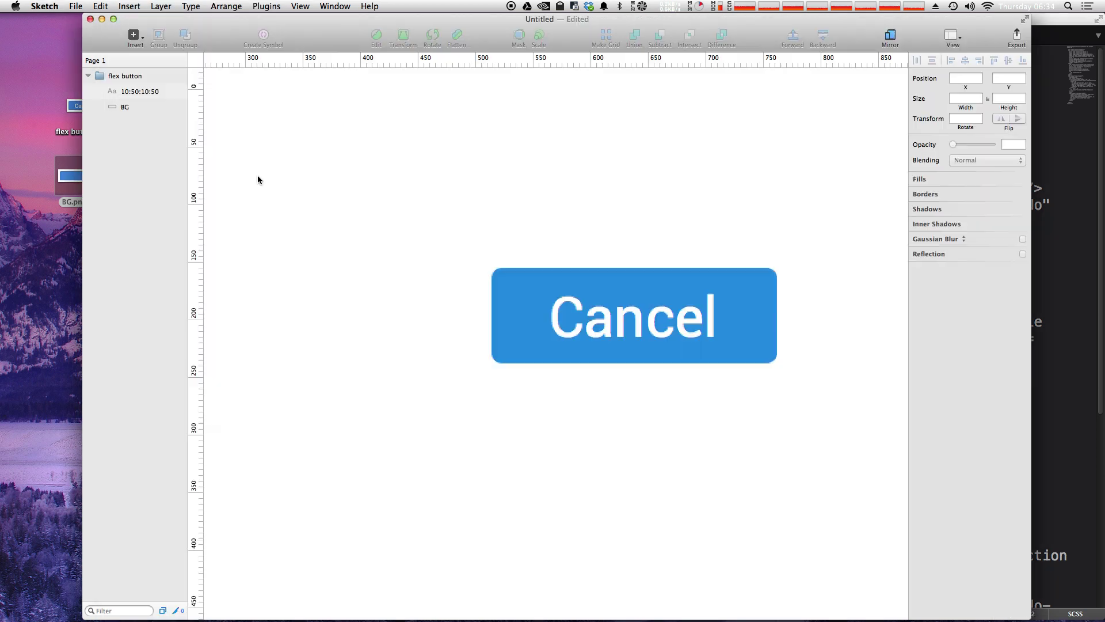
Copy the BG rectangle layer's CSS attributes in Sketch and return to Sublime Text
click(123, 107)
right_click(123, 107)
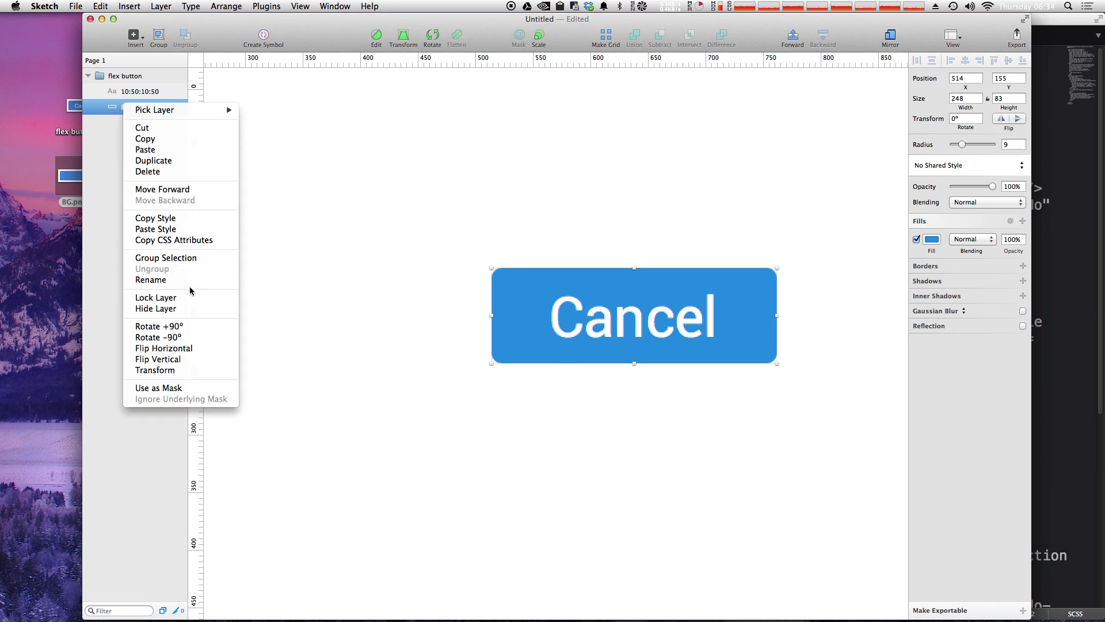
click(196, 242)
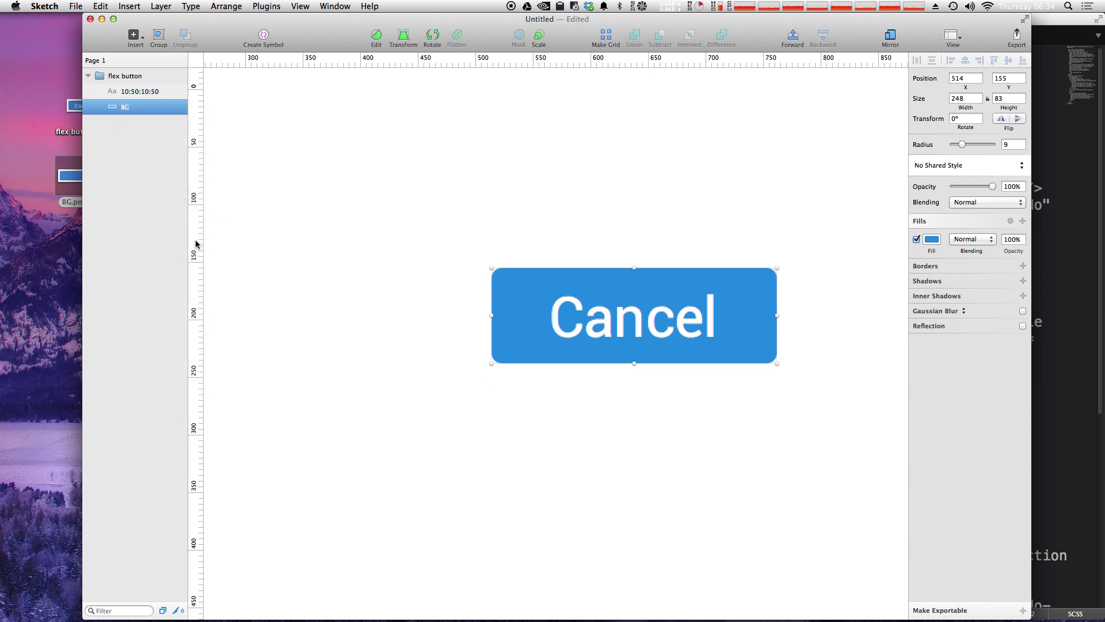
key(super+Tab)
Replace lines 30–39 with the BG CSS (border-radius 9px, background #4A90E2), then add a blank line
drag(470, 415, 217, 249)
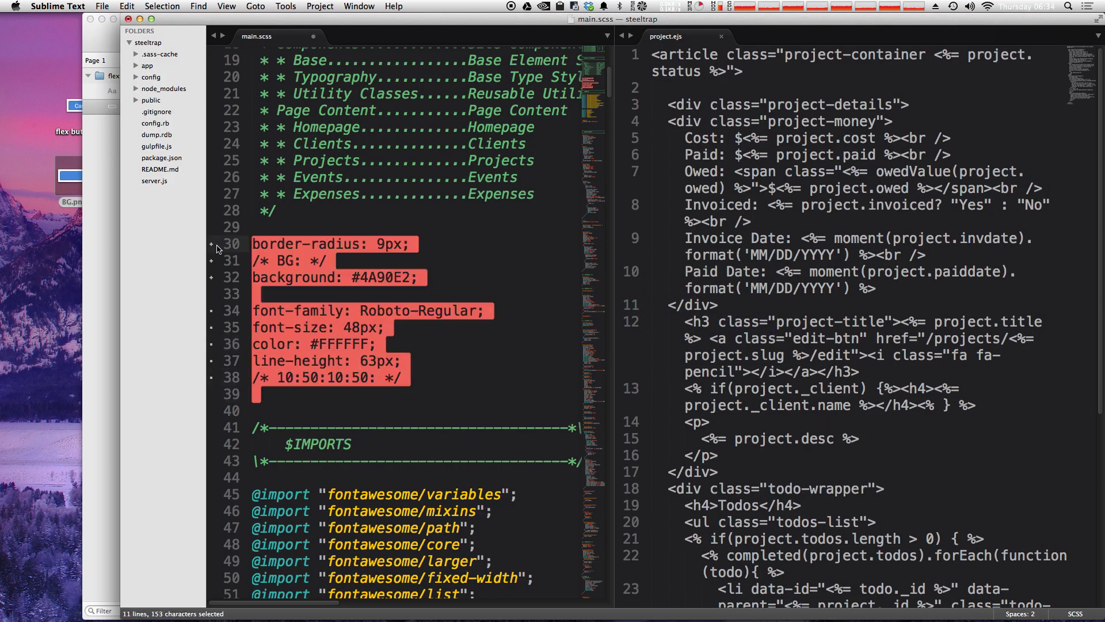
key(super+z)
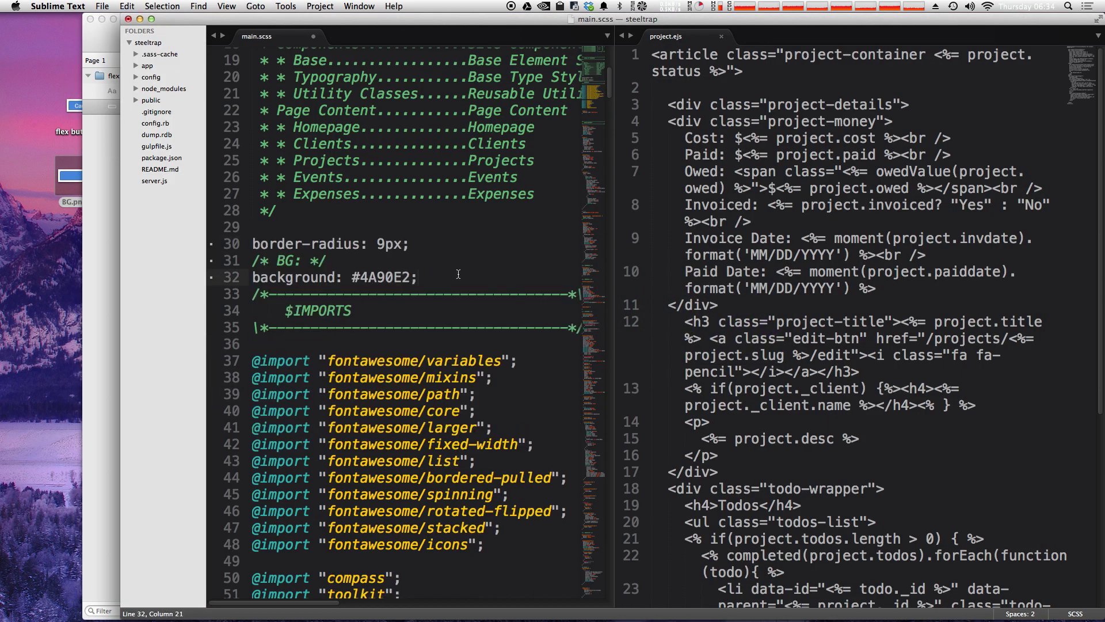
key(Return)
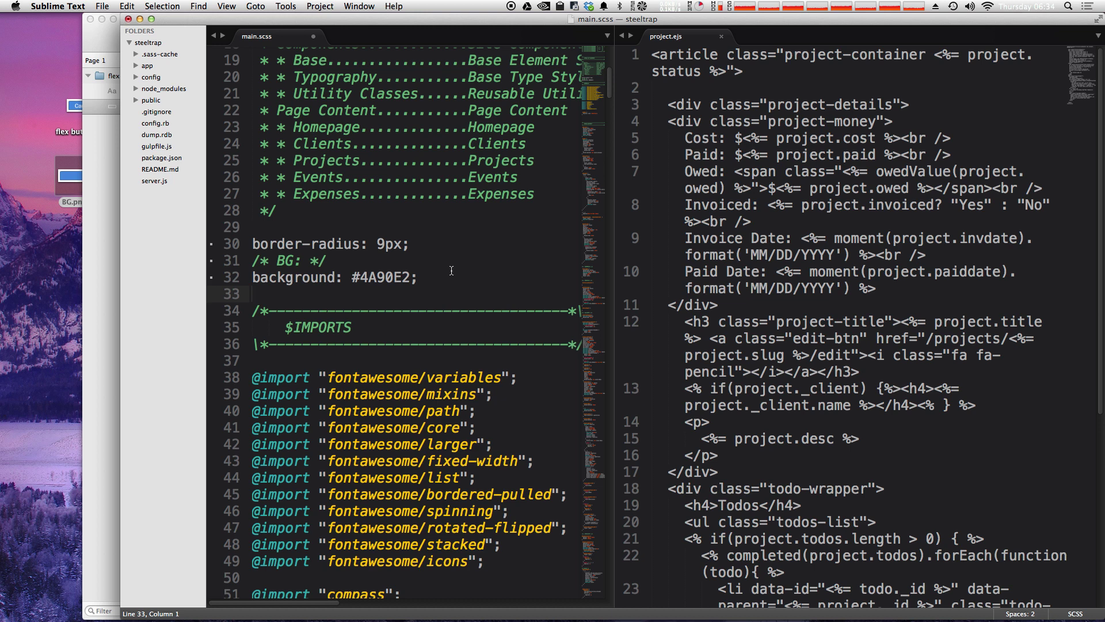